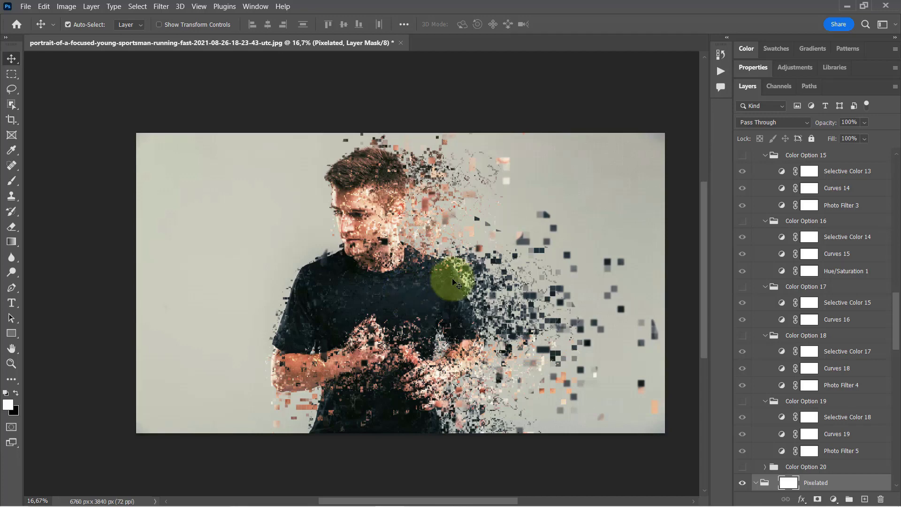
# Step: Scroll across the finished pixel-dispersion sportsman portrait with the Pixelated group visible
pyautogui.hscroll(2, 452, 275)
# Step: Switch to Chrome and scroll through the Envato Elements home page and its plan offer
pyautogui.click(363, 496)
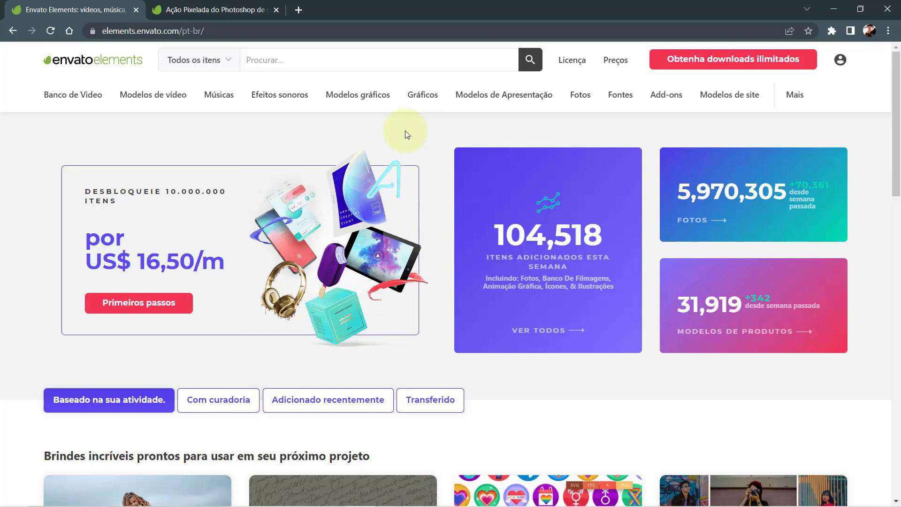
pyautogui.scroll(-5, 435, 137)
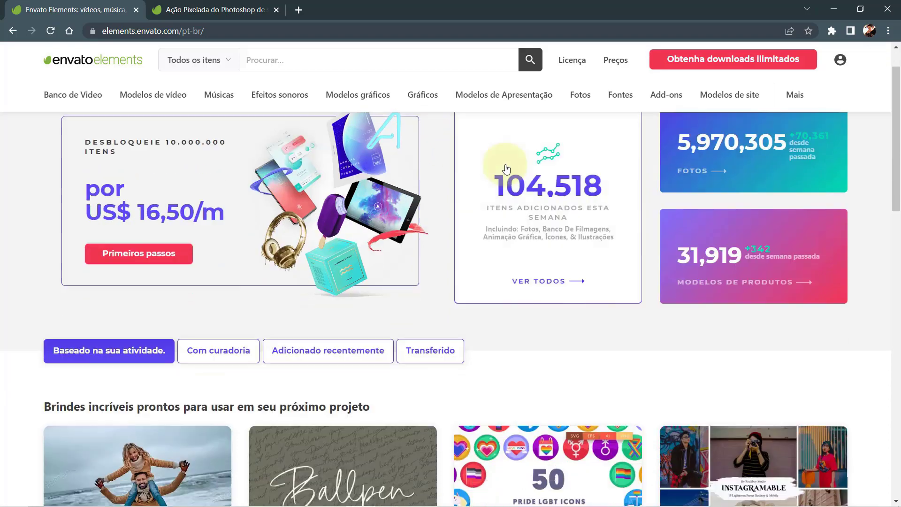
pyautogui.scroll(-3, 728, 212)
pyautogui.scroll(-2, 796, 258)
pyautogui.scroll(-2, 793, 268)
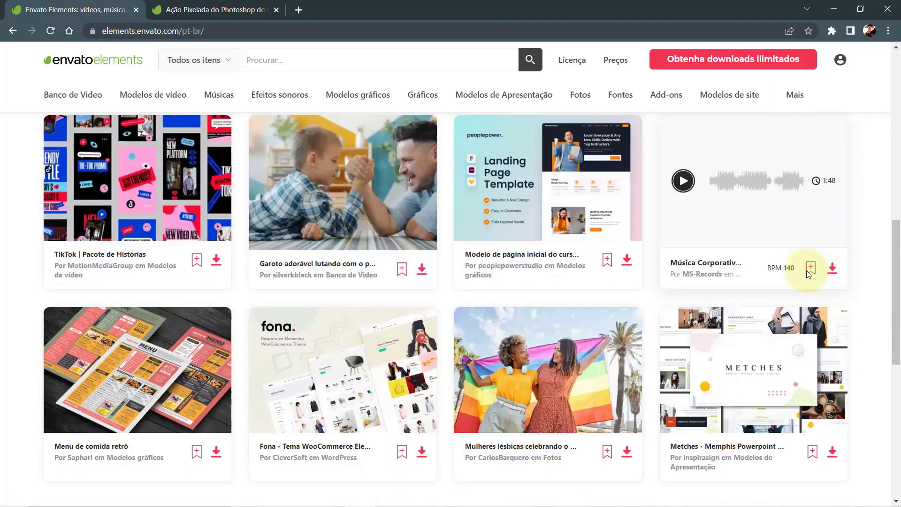
pyautogui.scroll(-1, 808, 275)
pyautogui.scroll(-3, 813, 288)
pyautogui.scroll(-2, 814, 266)
pyautogui.scroll(9, 813, 276)
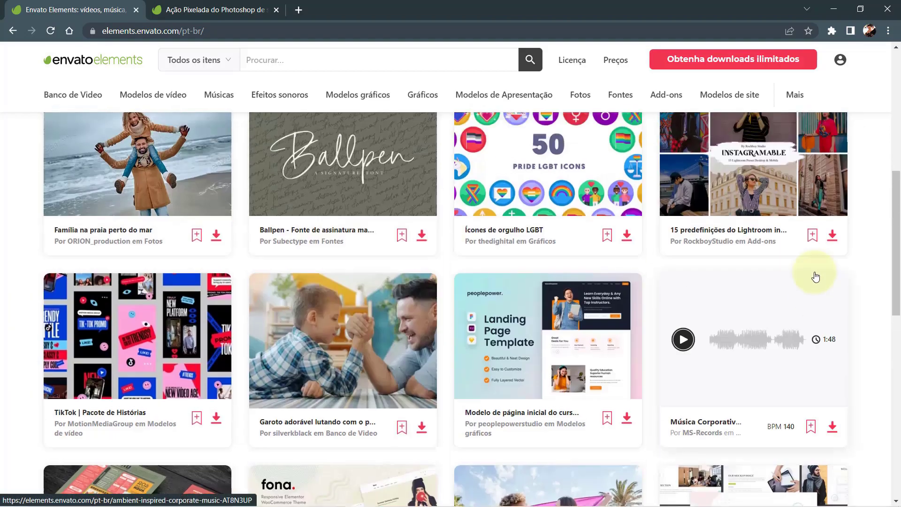
pyautogui.scroll(8, 815, 277)
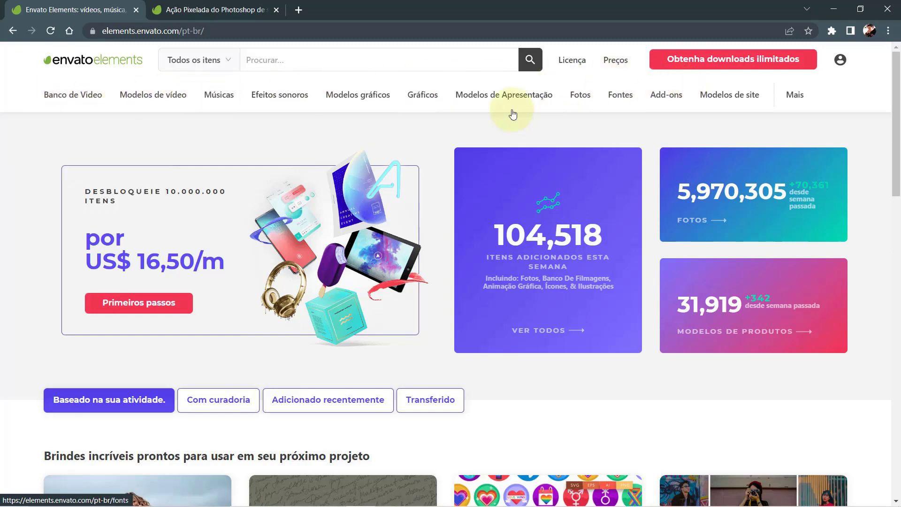
pyautogui.moveTo(358, 95)
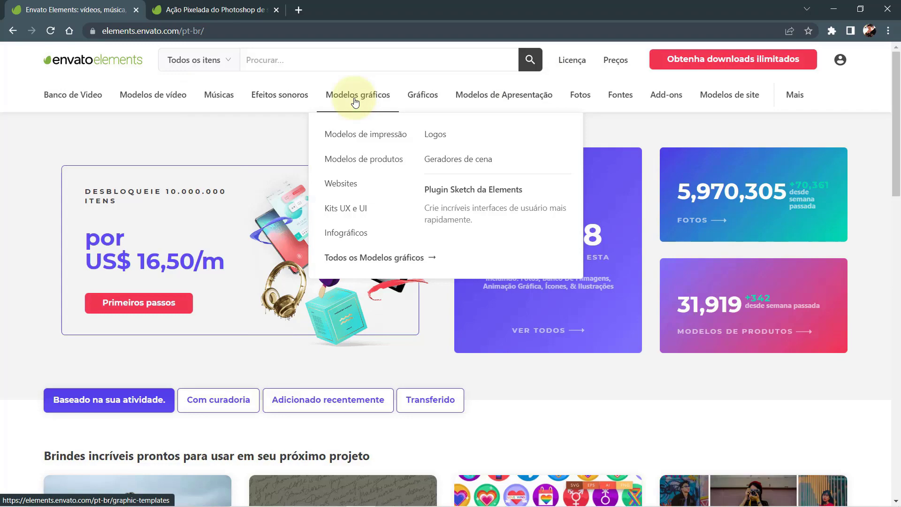
pyautogui.scroll(-5, 641, 183)
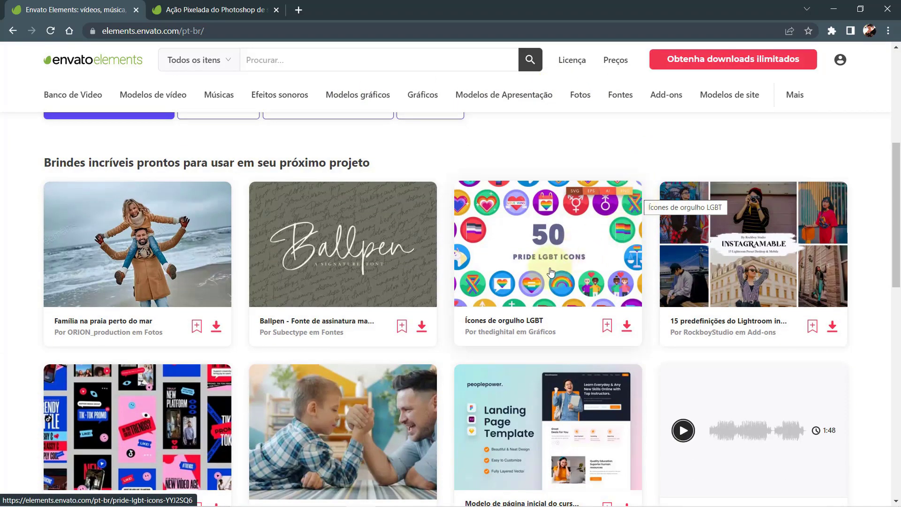
pyautogui.scroll(-1, 550, 271)
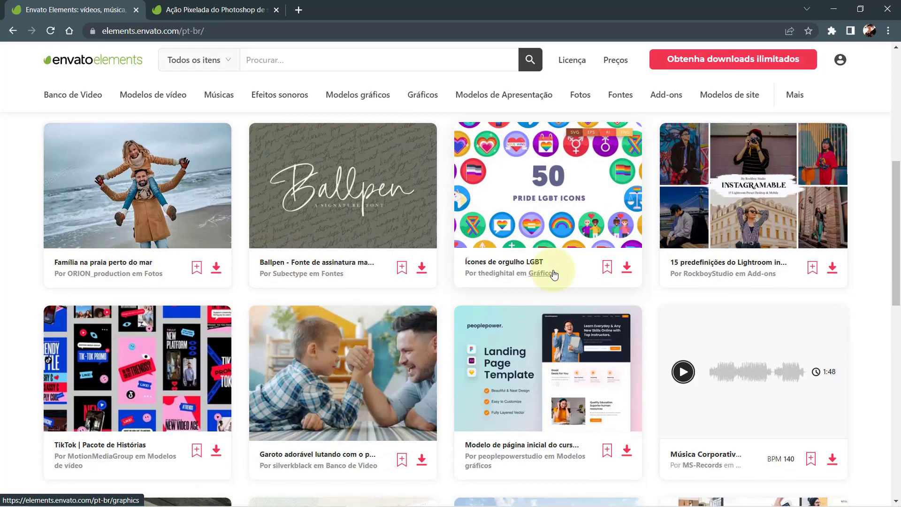
pyautogui.scroll(2, 709, 302)
pyautogui.scroll(4, 716, 305)
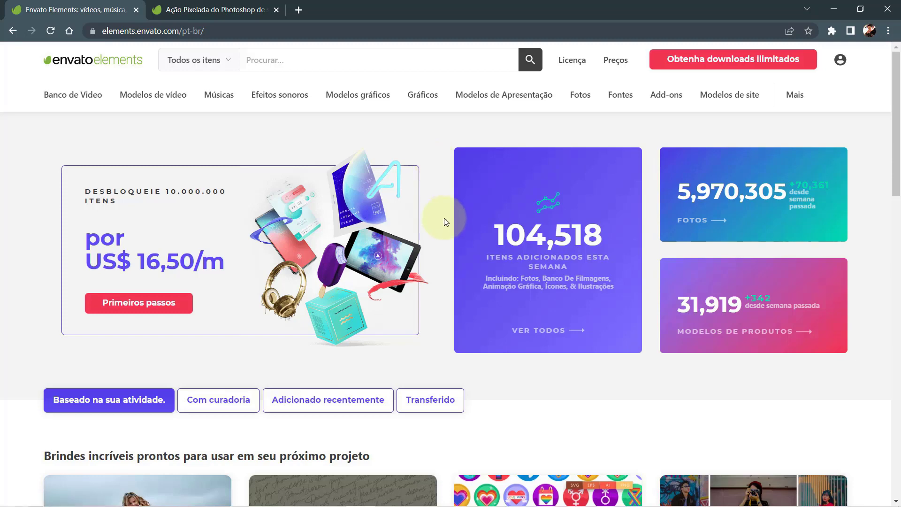
# Step: Scroll the home page and reveal the Add-ons categories, including Ações e Predefinições
pyautogui.scroll(-3, 444, 217)
pyautogui.scroll(-2, 448, 220)
pyautogui.scroll(-2, 446, 221)
pyautogui.scroll(7, 595, 238)
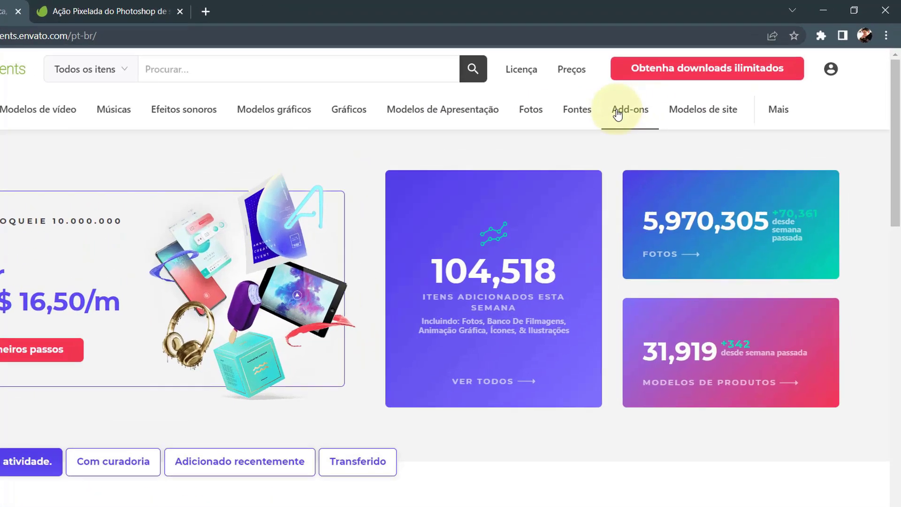
pyautogui.moveTo(666, 95)
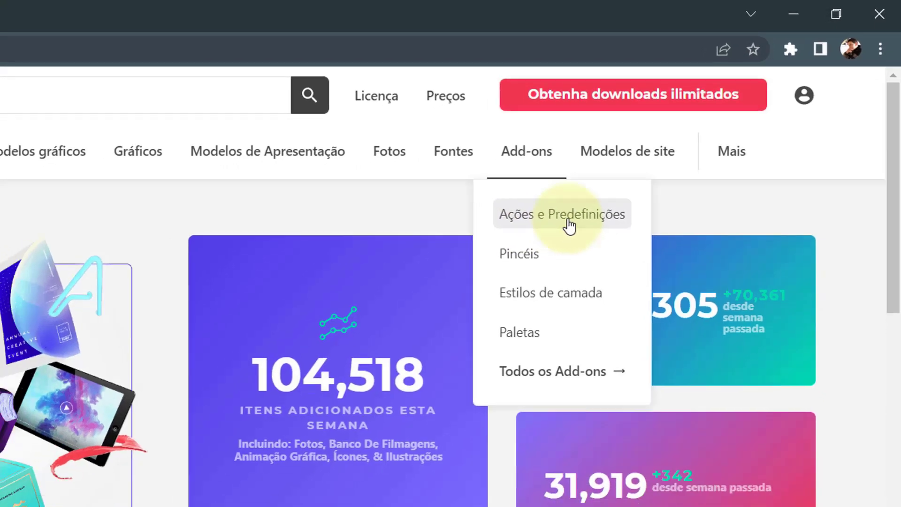
# Step: Open the Ações e Predefinições listing and browse the first results
pyautogui.click(547, 235)
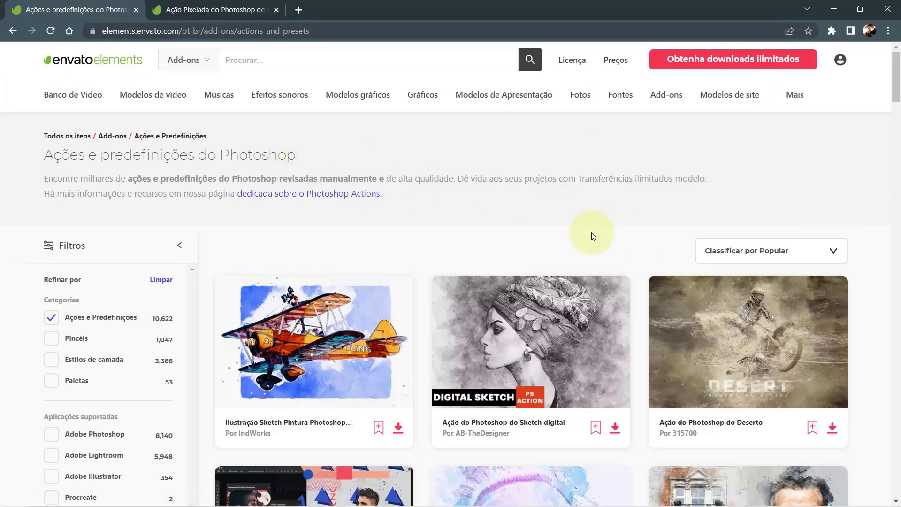
pyautogui.scroll(-2, 639, 237)
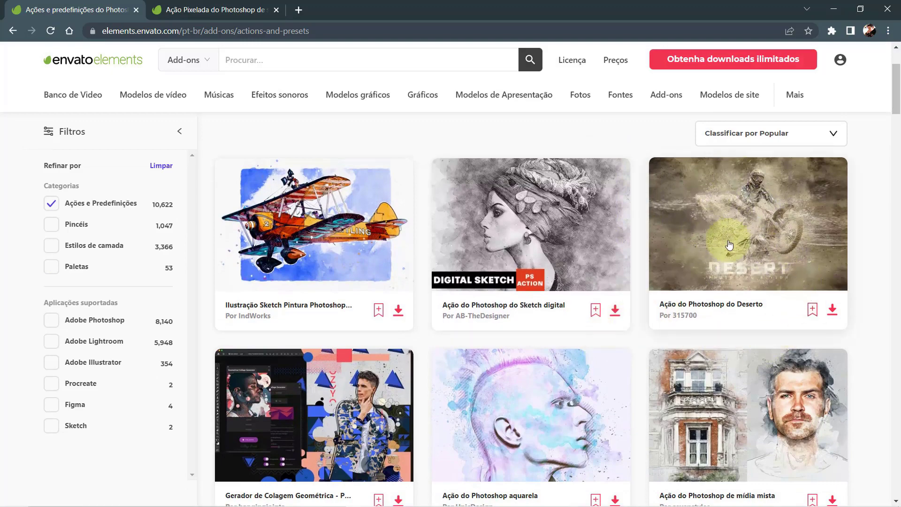
pyautogui.scroll(-1, 711, 225)
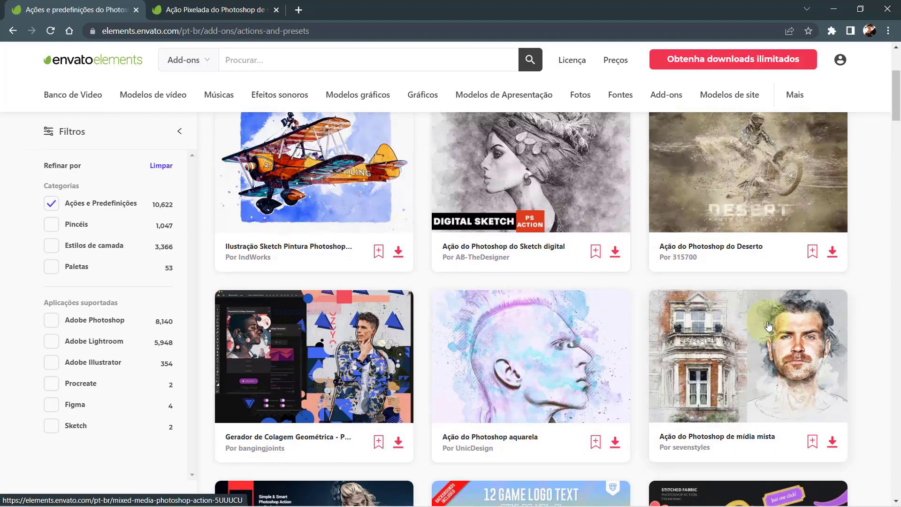
pyautogui.scroll(-3, 724, 343)
pyautogui.scroll(-3, 724, 343)
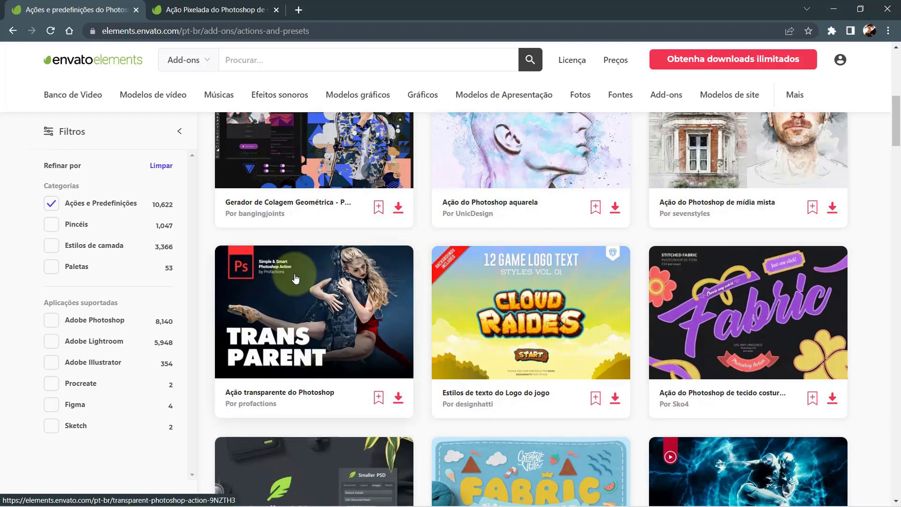
pyautogui.scroll(-1, 288, 254)
pyautogui.scroll(-2, 288, 254)
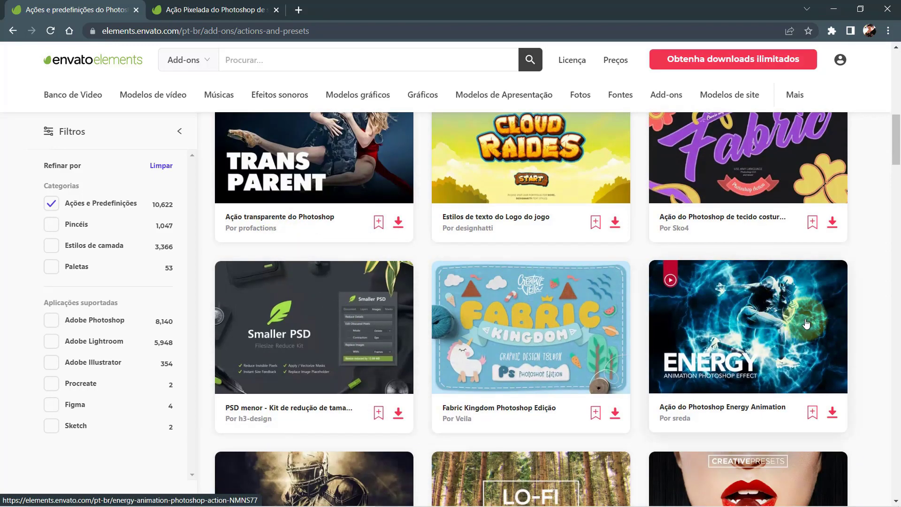
pyautogui.scroll(-1, 761, 295)
pyautogui.scroll(-3, 719, 187)
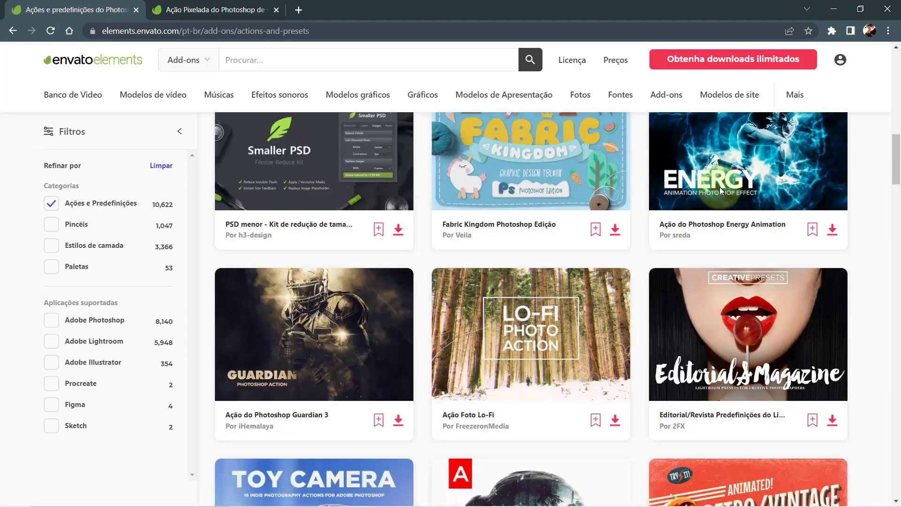
pyautogui.scroll(-2, 720, 187)
pyautogui.scroll(-5, 531, 323)
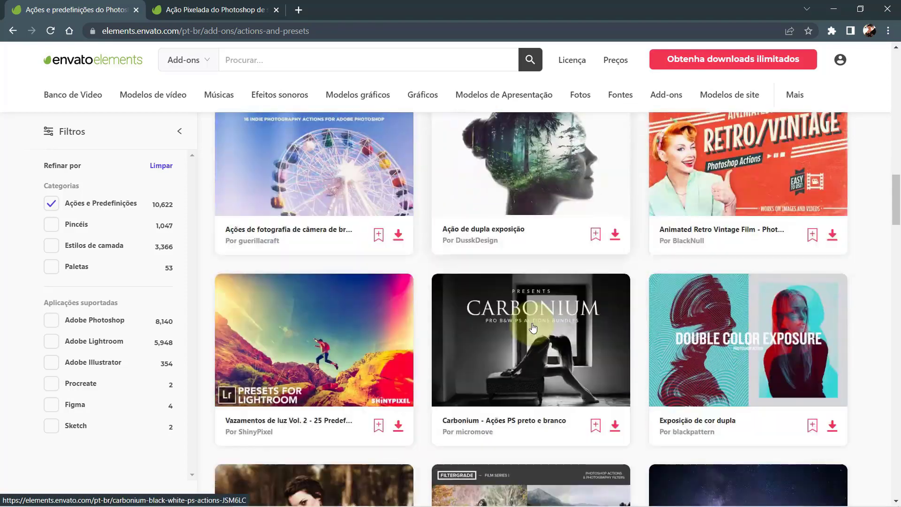
pyautogui.scroll(-4, 708, 226)
# Step: Scroll to the bottom of the listing and go to results page 2
pyautogui.scroll(-2, 531, 275)
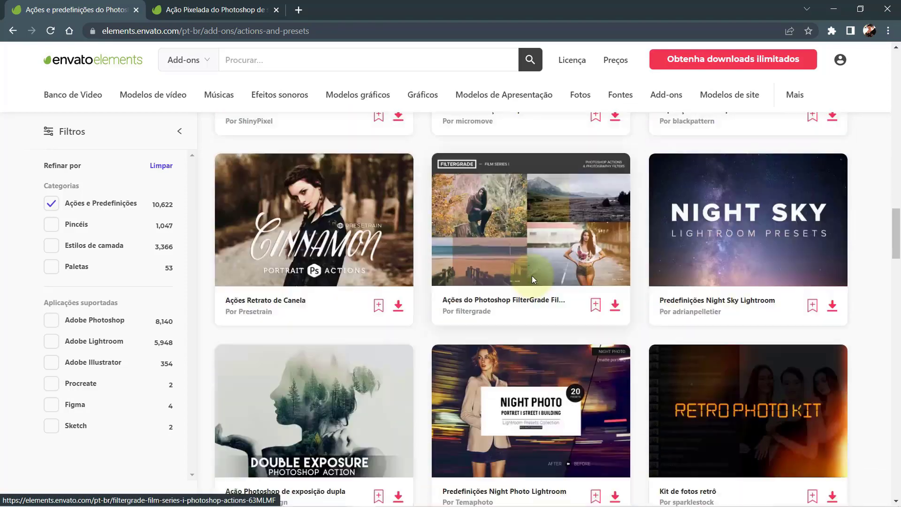
pyautogui.scroll(-5, 521, 271)
pyautogui.scroll(-4, 521, 271)
pyautogui.scroll(-2, 520, 268)
pyautogui.scroll(-2, 511, 260)
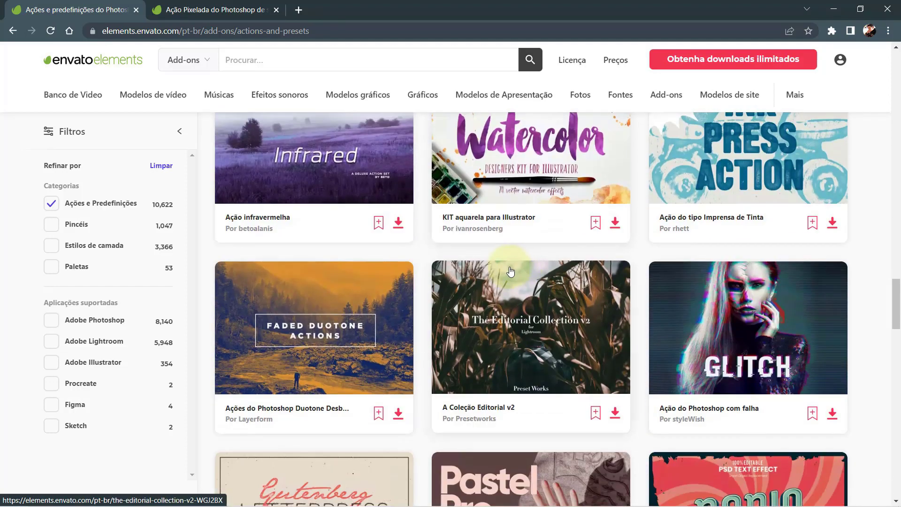
pyautogui.scroll(-3, 529, 264)
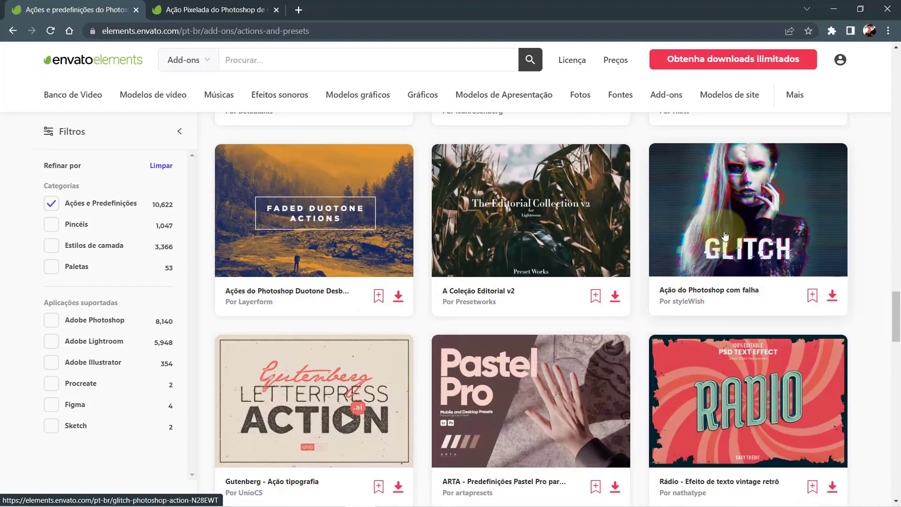
pyautogui.scroll(1, 714, 223)
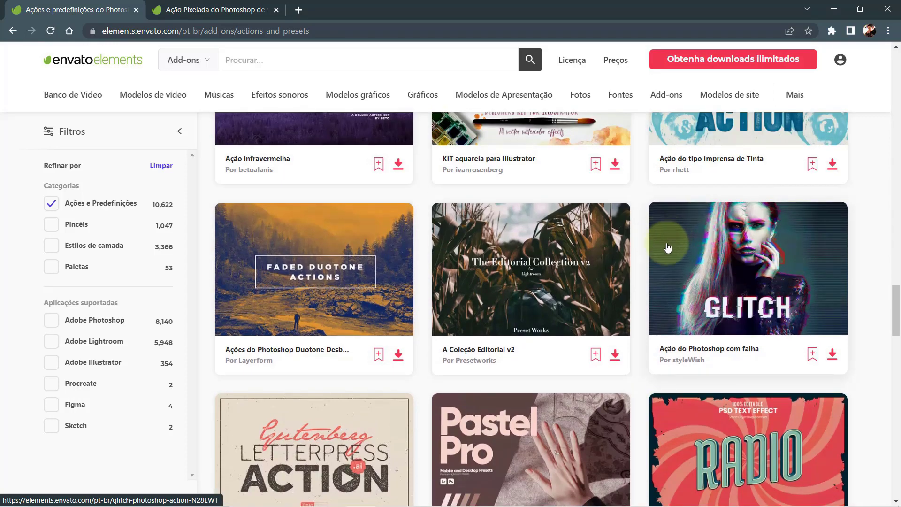
pyautogui.scroll(-5, 667, 247)
pyautogui.scroll(-2, 668, 247)
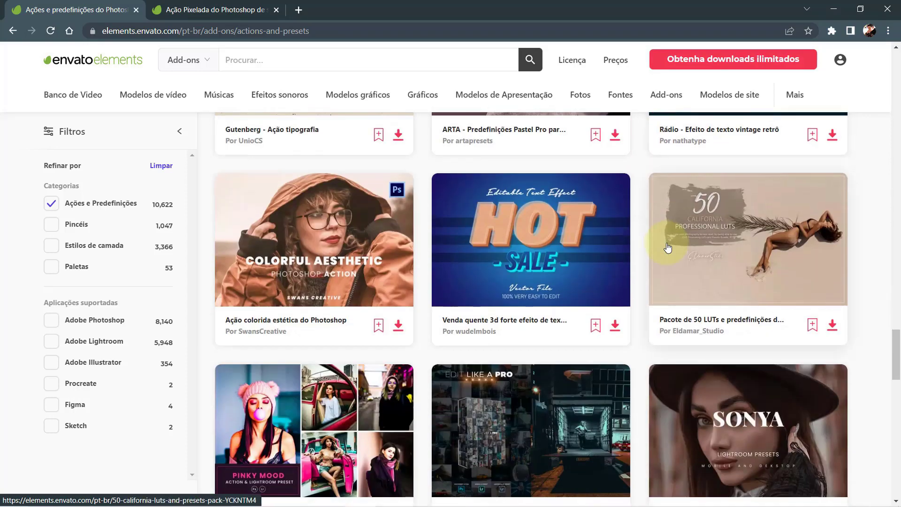
pyautogui.scroll(-2, 668, 248)
pyautogui.scroll(-2, 667, 248)
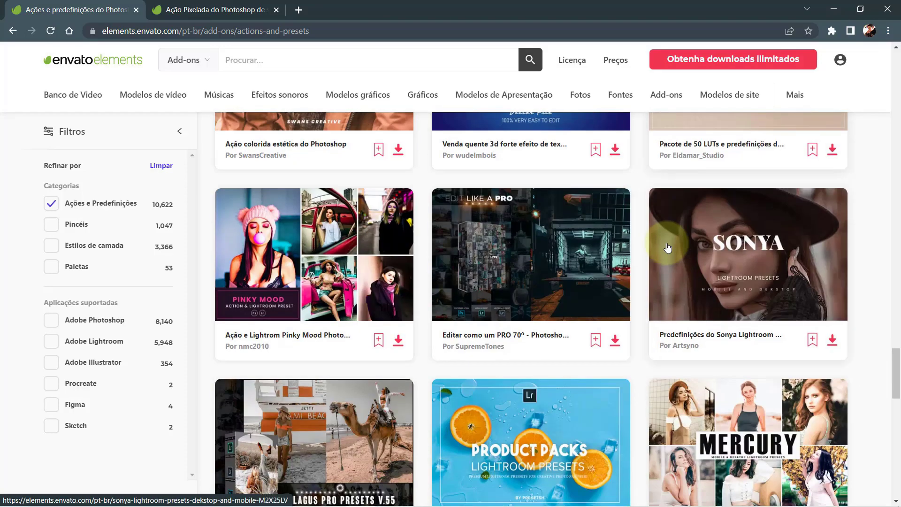
pyautogui.scroll(-2, 667, 247)
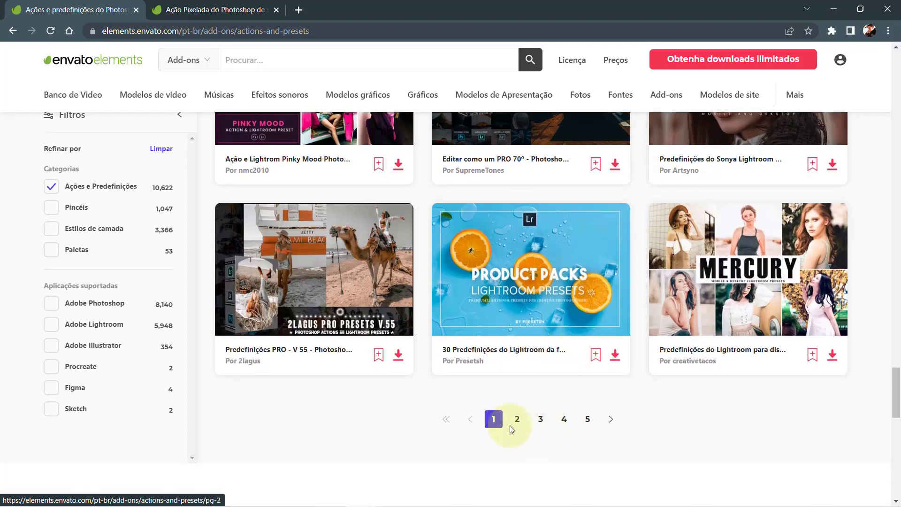
pyautogui.click(518, 420)
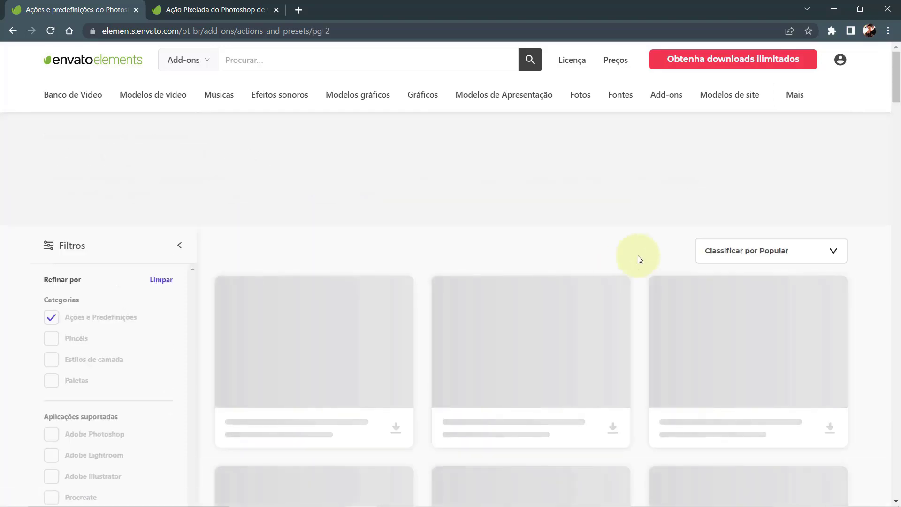
pyautogui.click(216, 9)
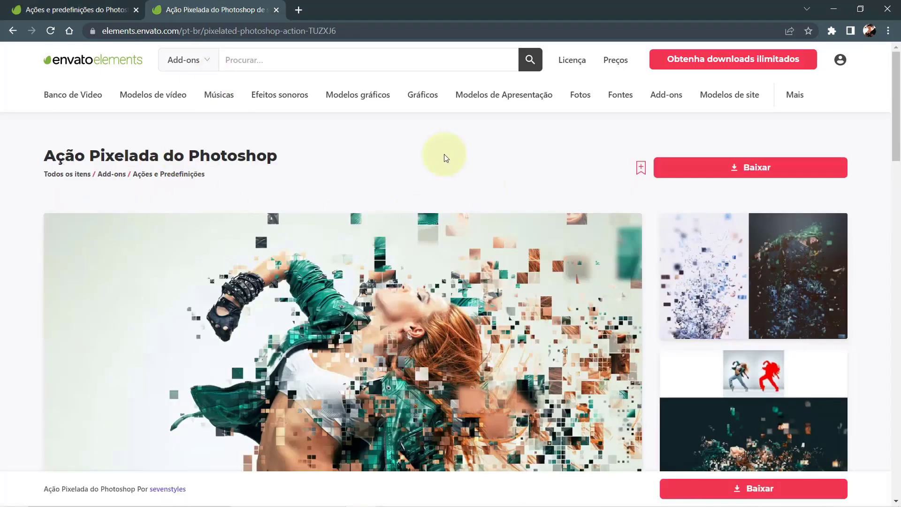
pyautogui.scroll(-1, 475, 190)
pyautogui.scroll(-3, 502, 207)
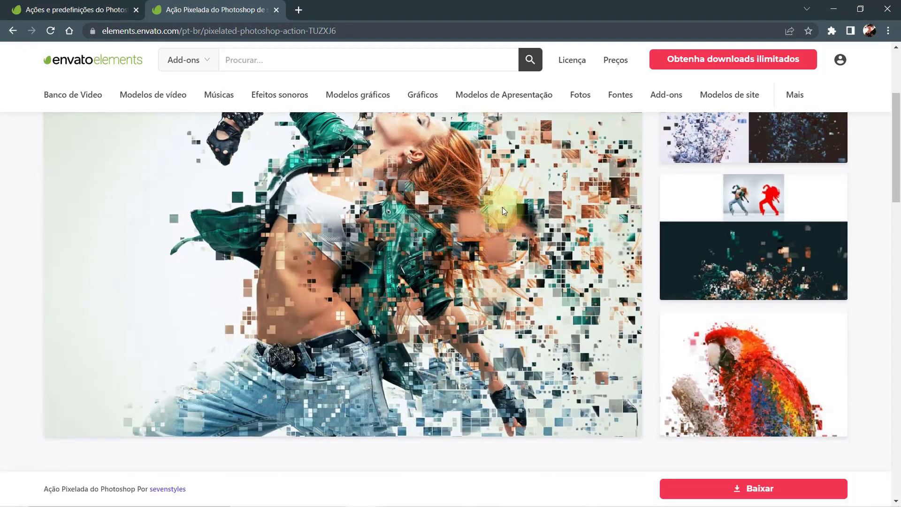
pyautogui.scroll(1, 503, 208)
pyautogui.scroll(3, 504, 209)
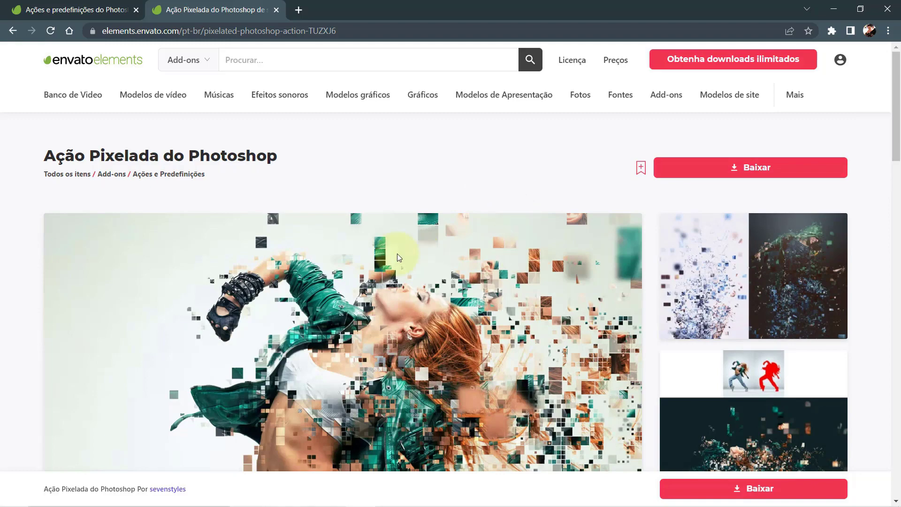
pyautogui.scroll(-3, 382, 223)
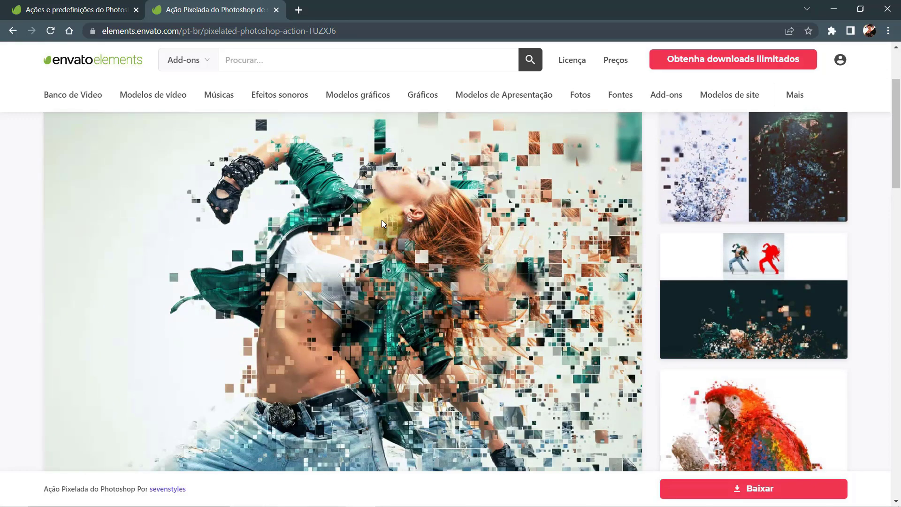
pyautogui.scroll(-5, 451, 265)
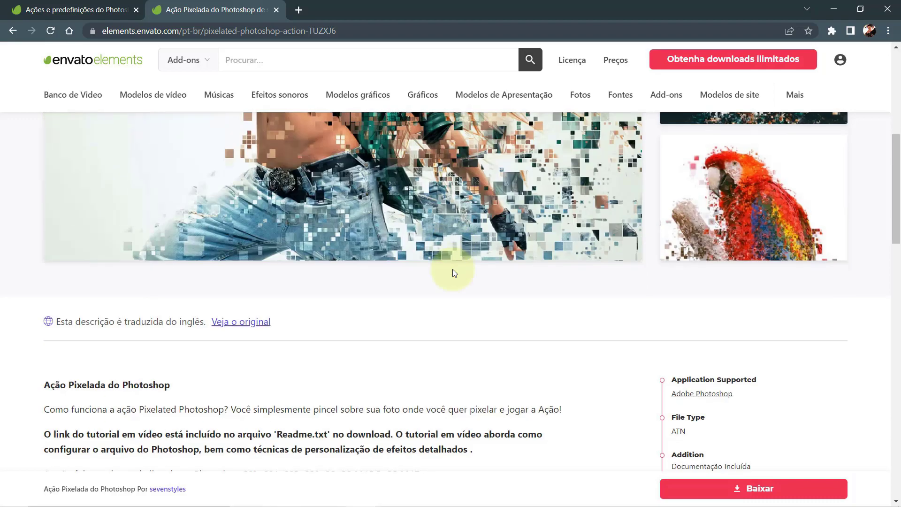
pyautogui.scroll(8, 454, 271)
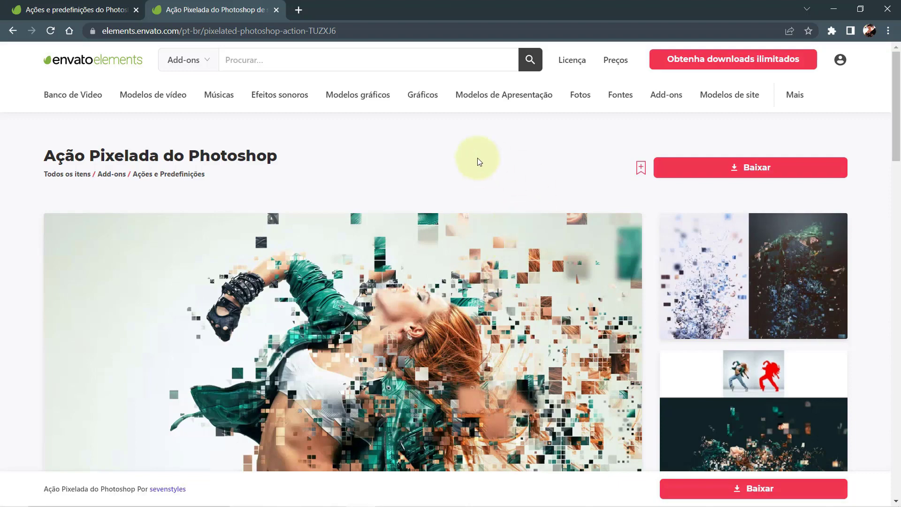
pyautogui.scroll(-2, 388, 174)
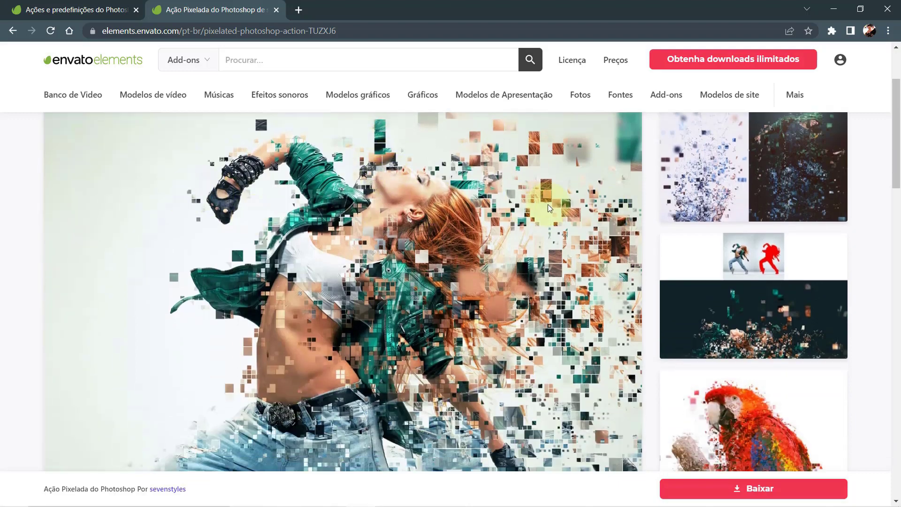
pyautogui.scroll(2, 548, 208)
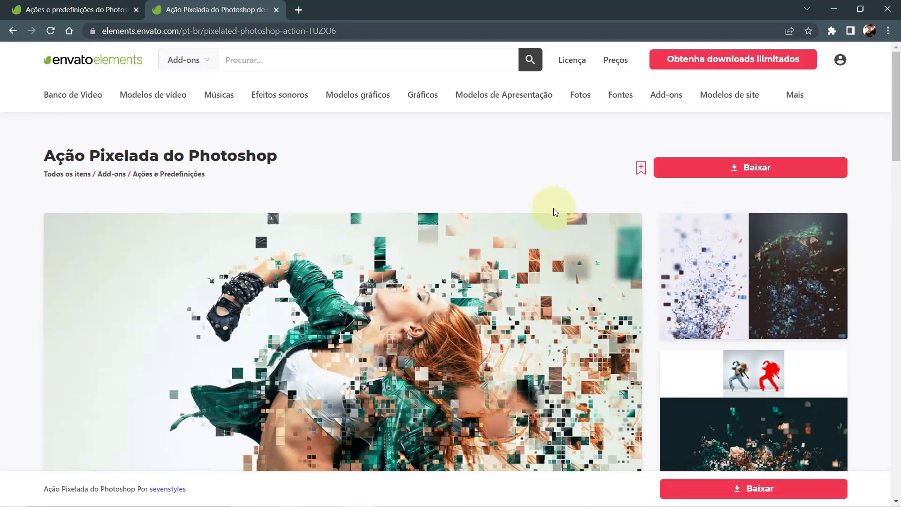
pyautogui.scroll(-5, 554, 211)
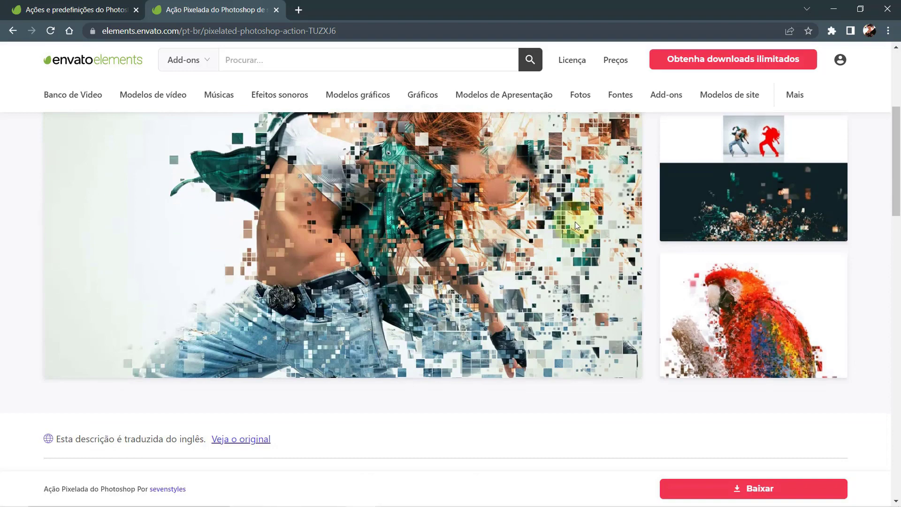
pyautogui.scroll(-5, 581, 232)
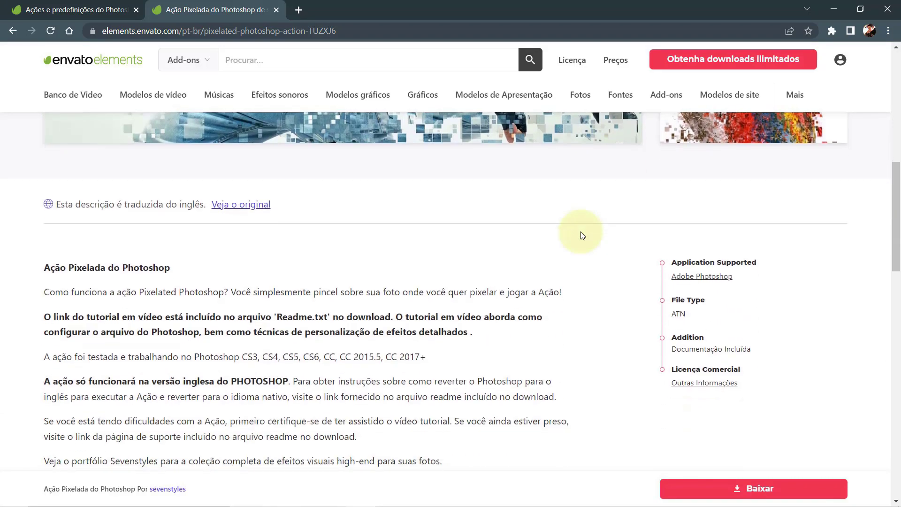
pyautogui.scroll(5, 581, 234)
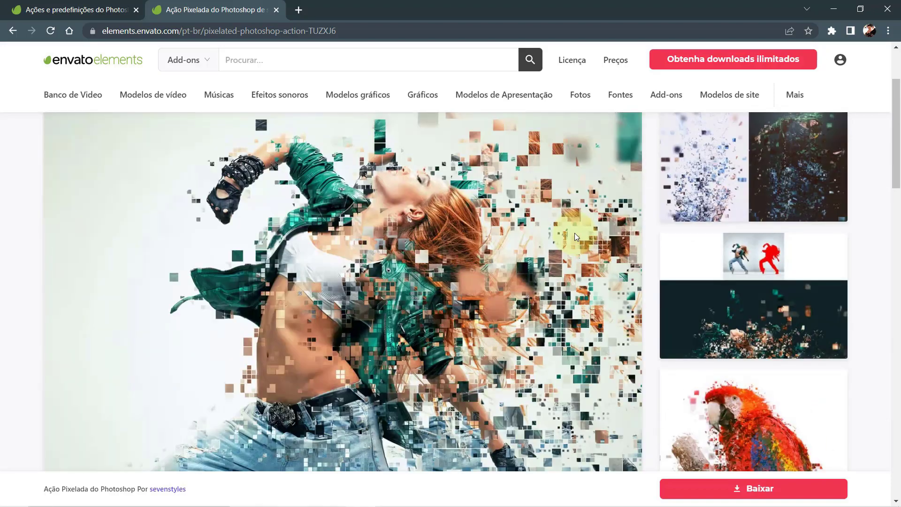
pyautogui.scroll(-5, 574, 233)
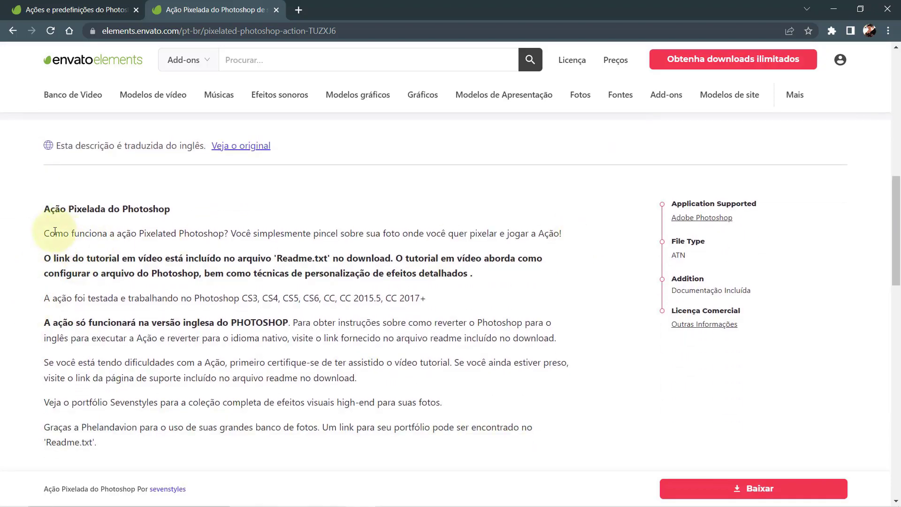
pyautogui.scroll(-1, 211, 233)
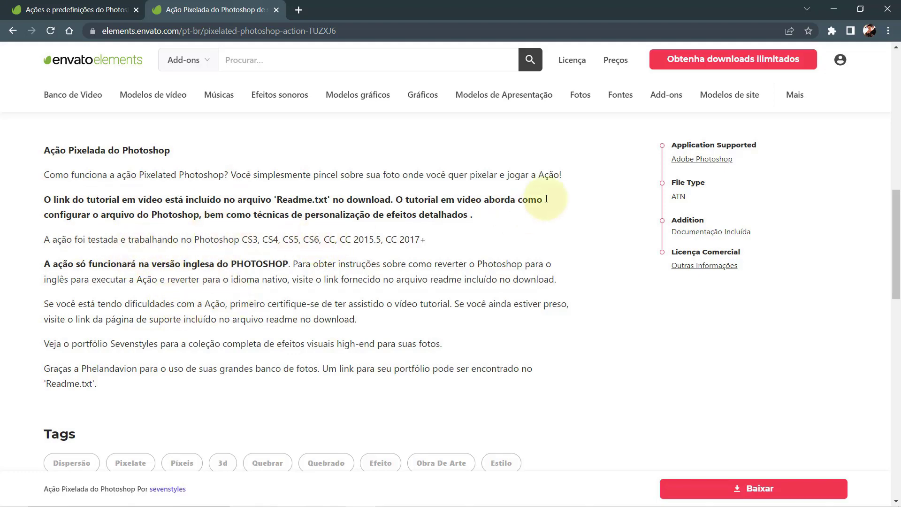
pyautogui.scroll(1, 646, 215)
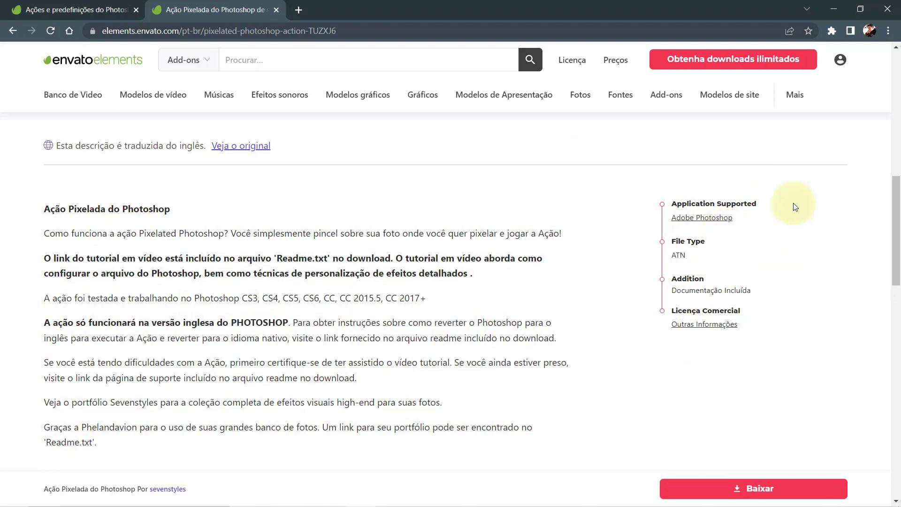
pyautogui.scroll(10, 448, 193)
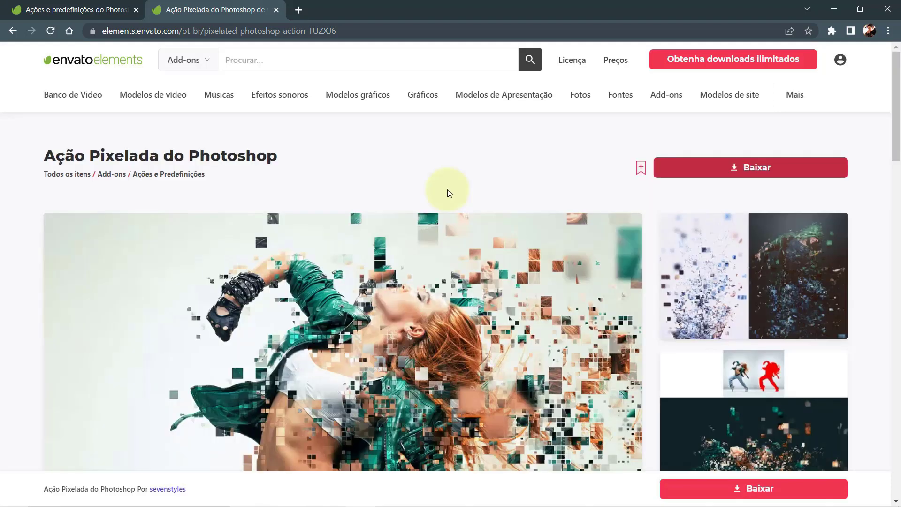
# Step: Download the Ação Pixelada do Photoshop zip, adding it to an existing project
pyautogui.click(756, 169)
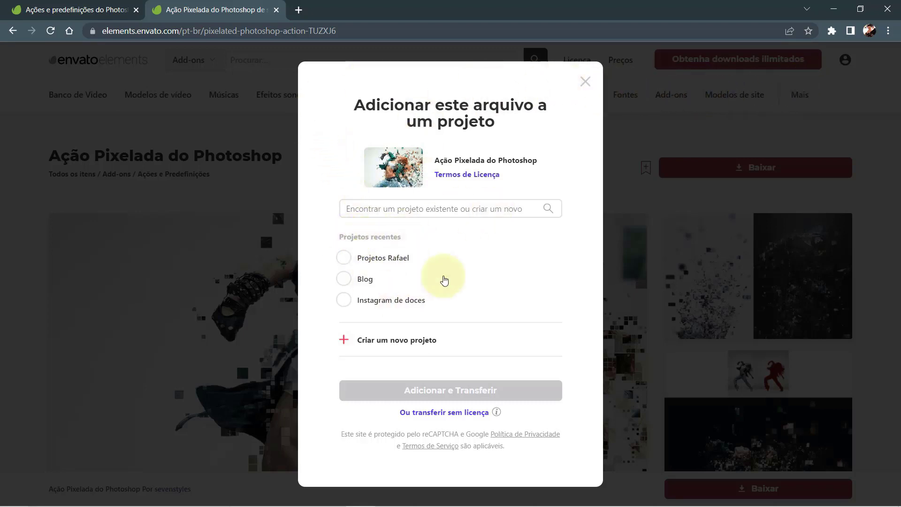
pyautogui.click(344, 258)
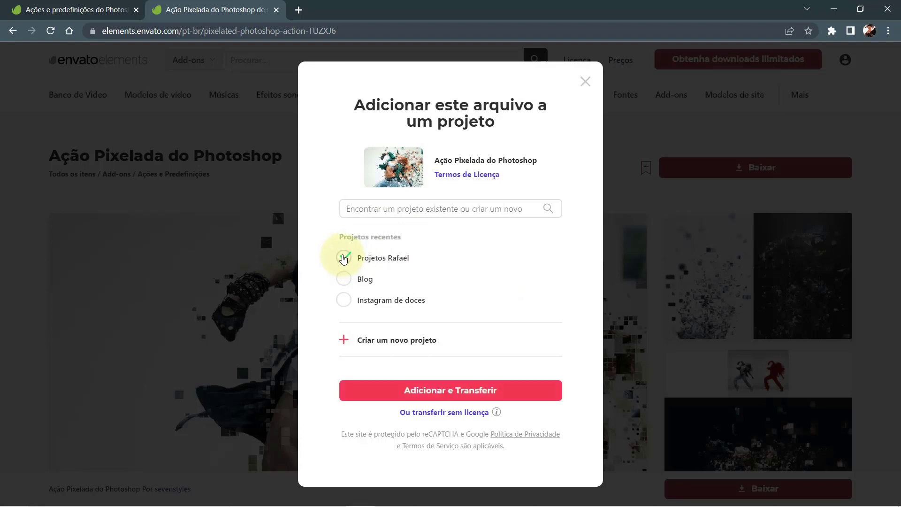
pyautogui.click(509, 393)
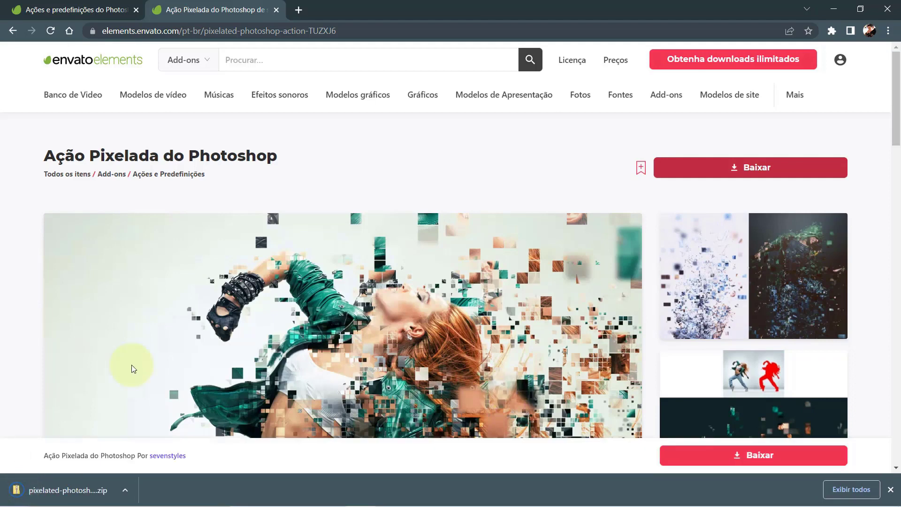
pyautogui.click(126, 491)
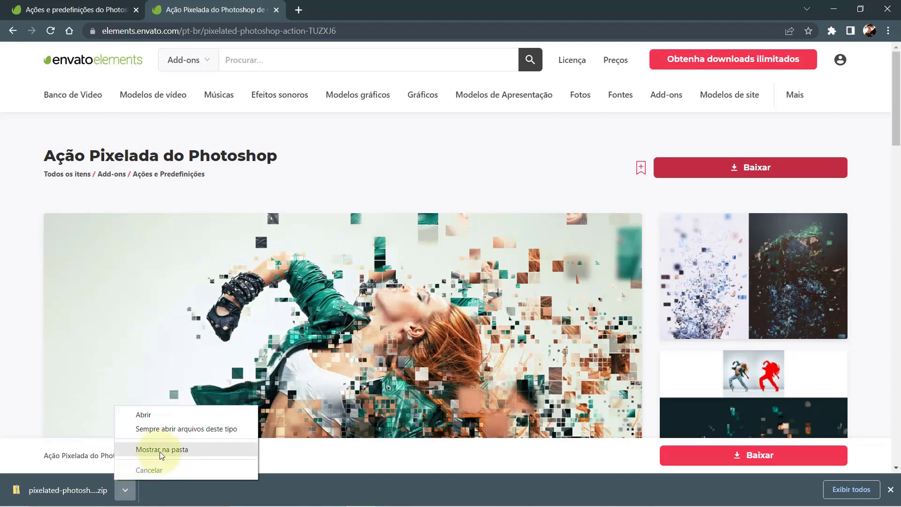
# Step: Extract the pixelated-photoshop zip into its own folder inside Placeit 2
pyautogui.click(182, 451)
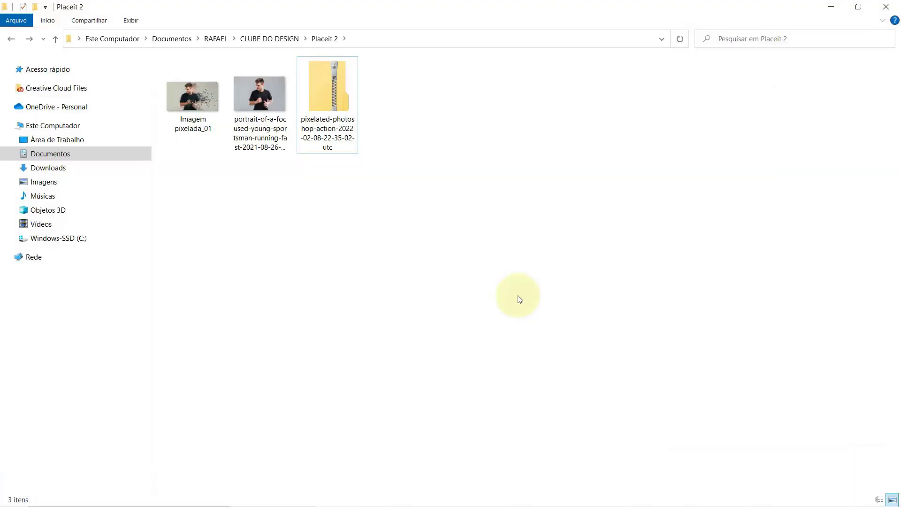
pyautogui.click(326, 102)
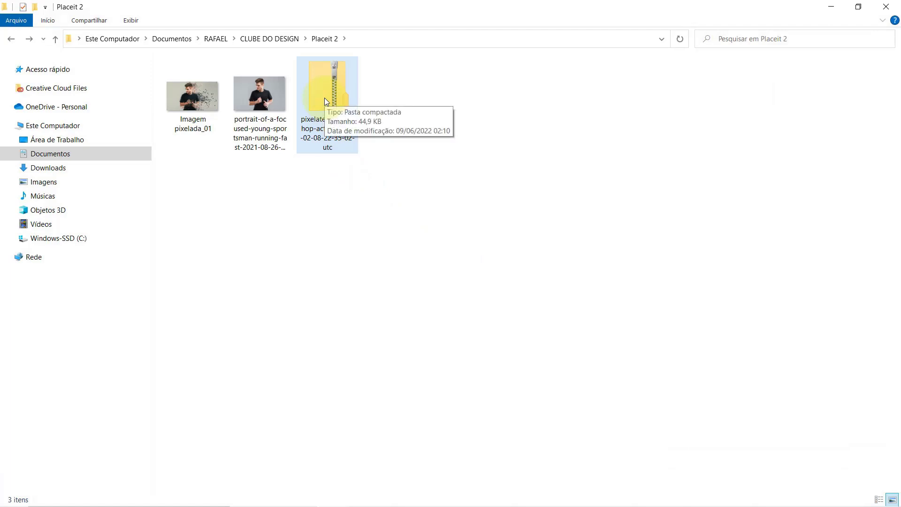
pyautogui.rightClick(324, 99)
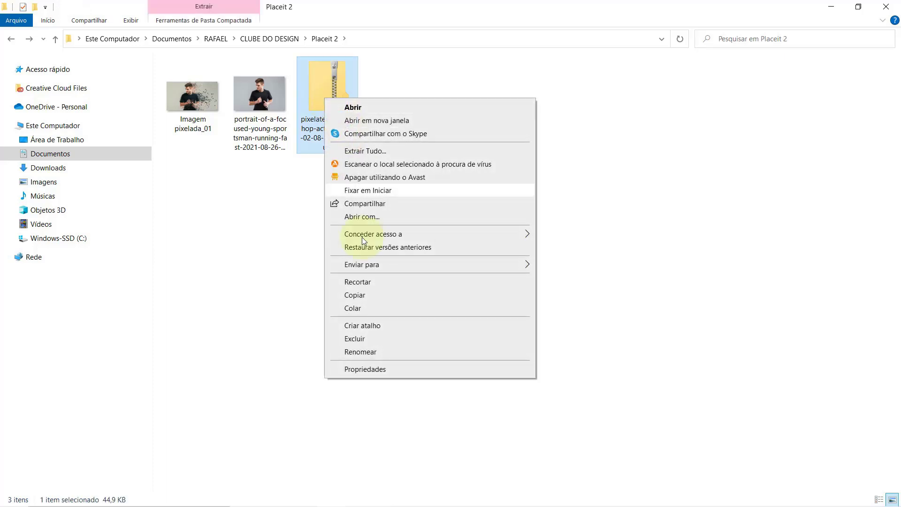
pyautogui.click(375, 153)
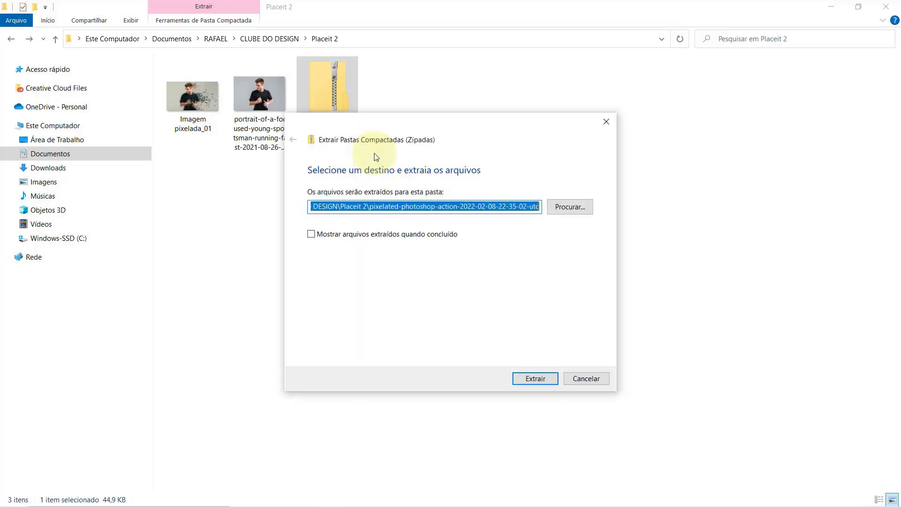
pyautogui.click(535, 375)
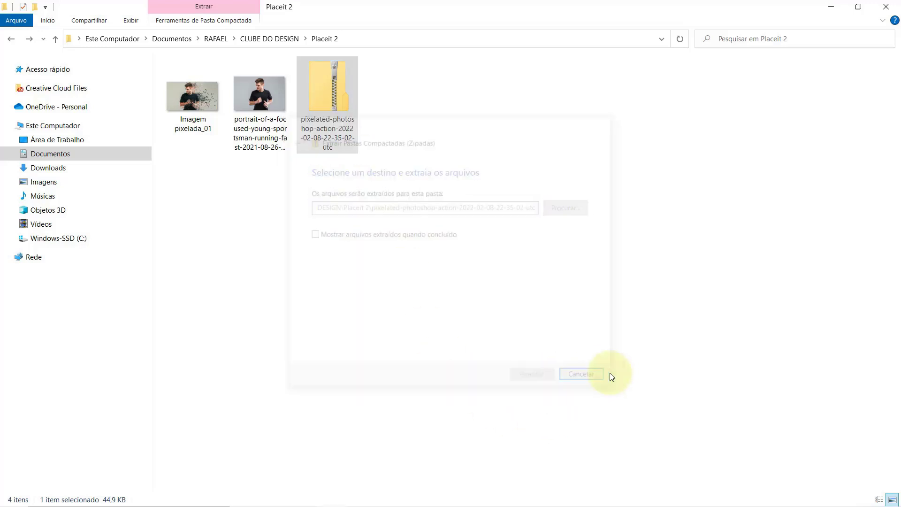
# Step: Permanently delete the action zip, leaving the extracted folder and sportsman portrait image
pyautogui.click(331, 296)
pyautogui.moveTo(187, 98); pyautogui.dragTo(188, 100)
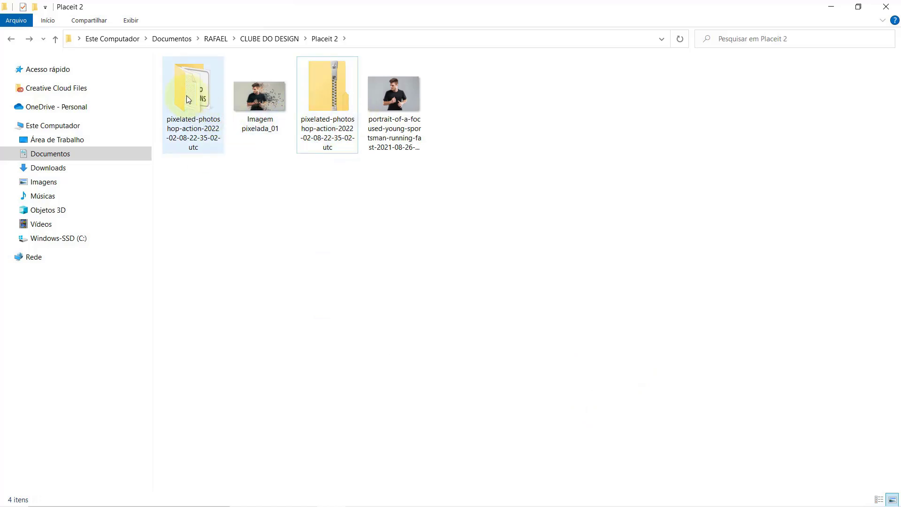
pyautogui.moveTo(191, 92)
pyautogui.click(188, 98)
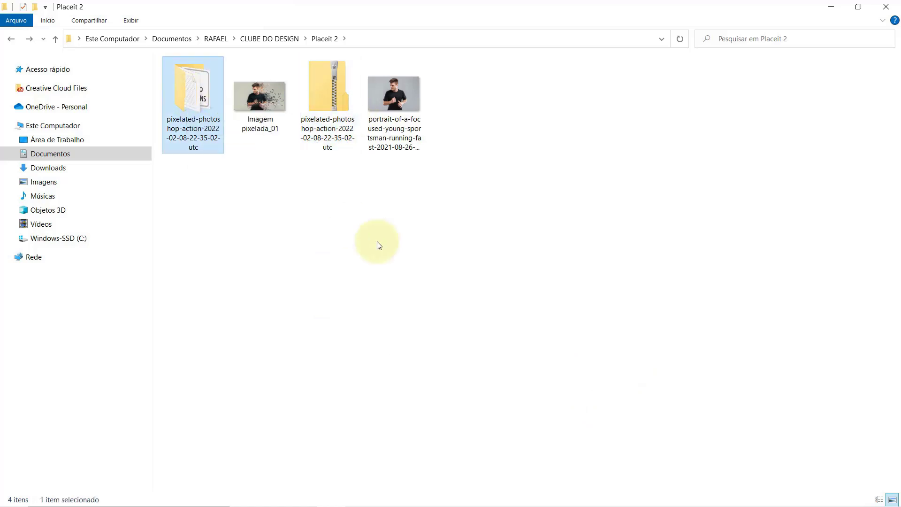
pyautogui.click(318, 104)
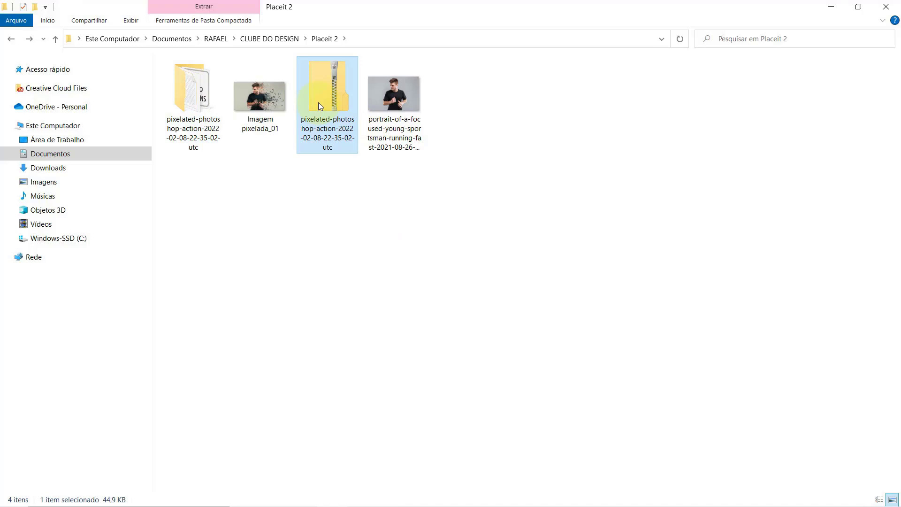
pyautogui.hotkey('shift', 'Delete')
pyautogui.press('Return')
pyautogui.click(446, 278)
pyautogui.click(184, 101)
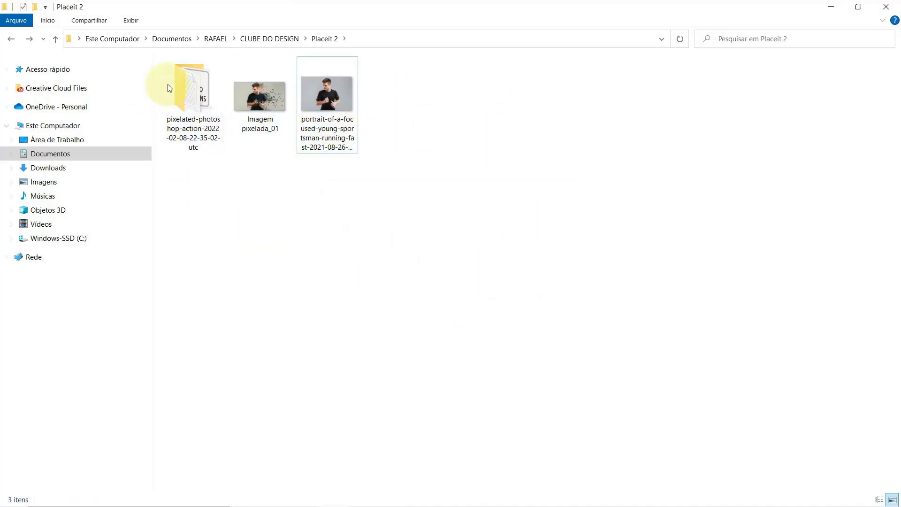
pyautogui.click(467, 120)
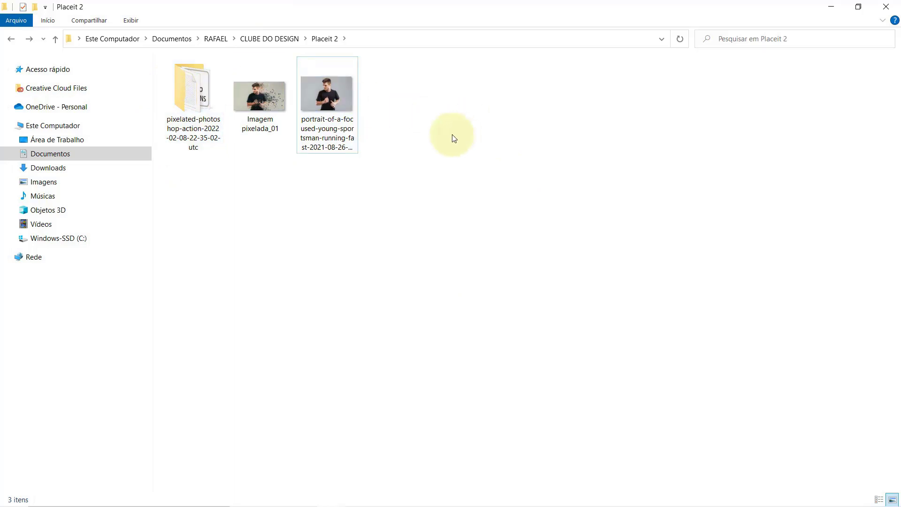
pyautogui.click(331, 105)
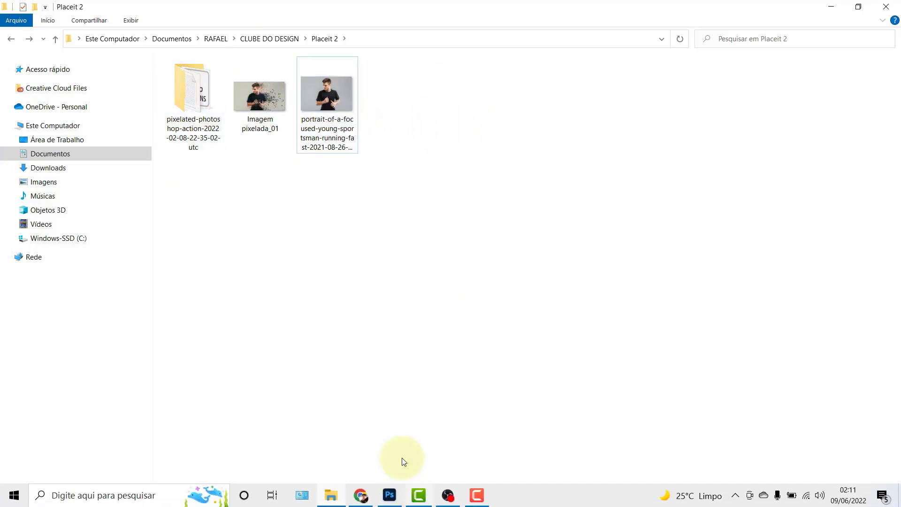
pyautogui.moveTo(326, 99)
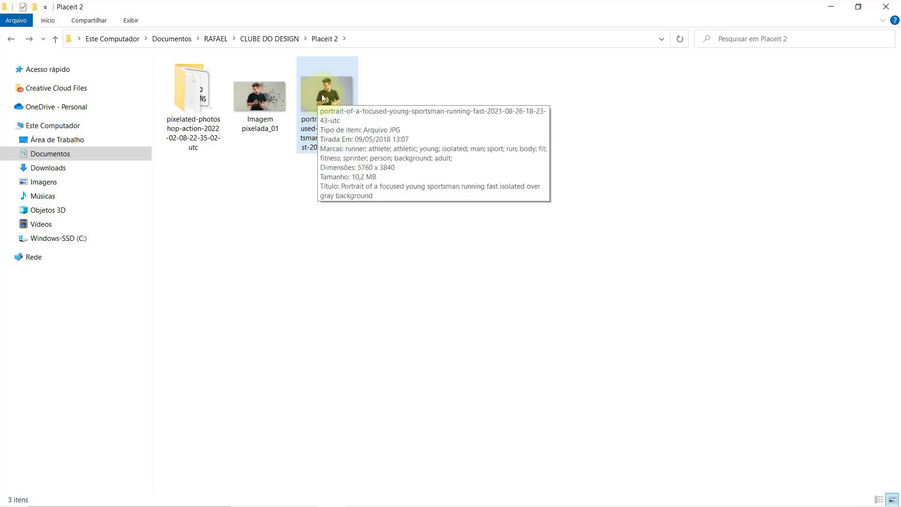
pyautogui.doubleClick(330, 92)
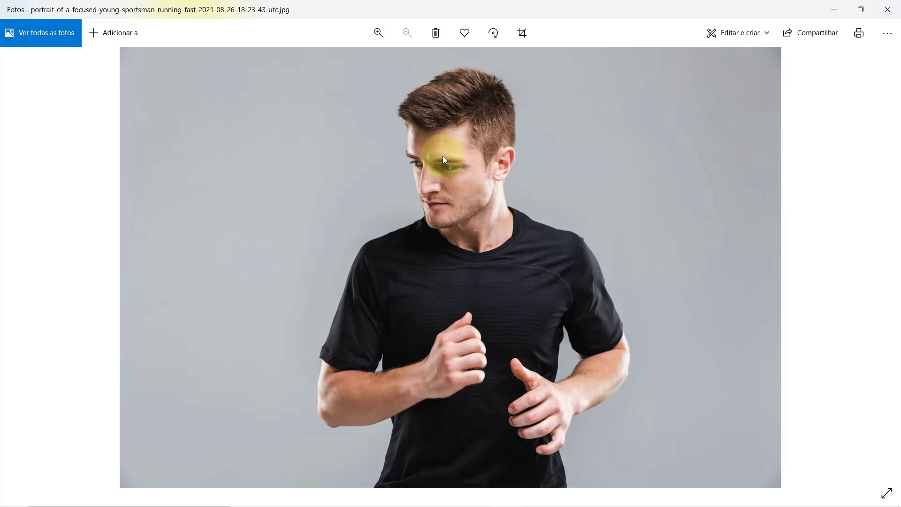
pyautogui.click(887, 9)
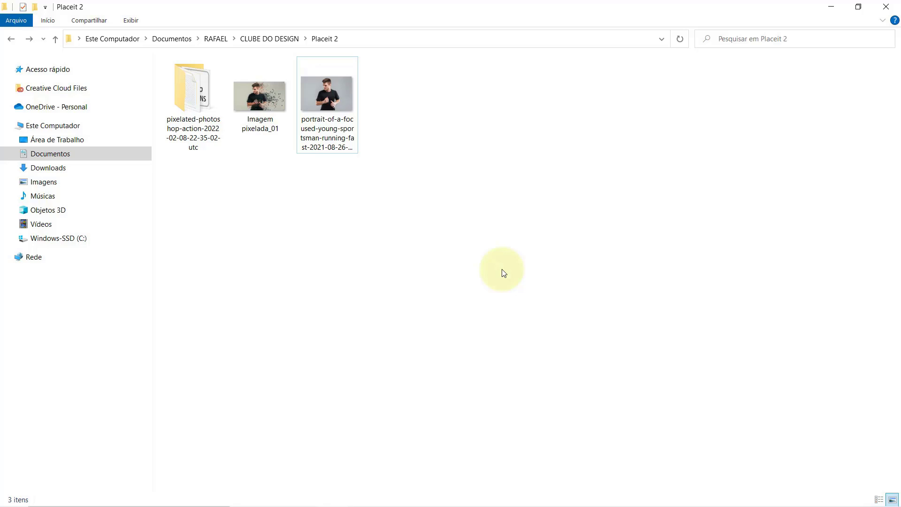
# Step: Drag the sportsman portrait JPG from File Explorer into the Photoshop window
pyautogui.click(323, 99)
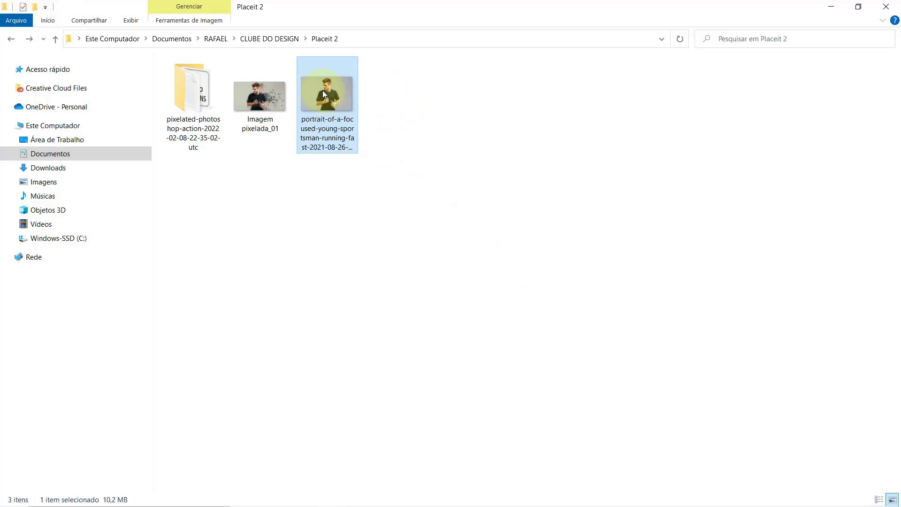
pyautogui.moveTo(327, 94)
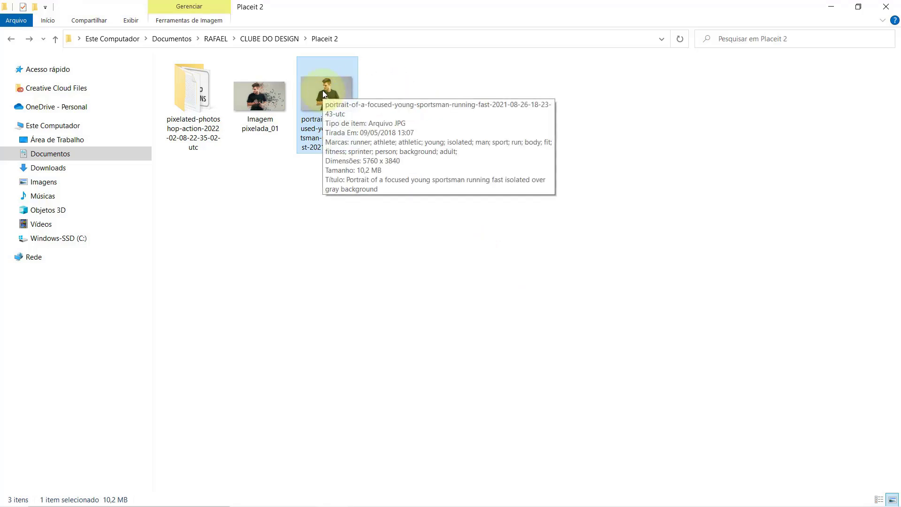
pyautogui.moveTo(322, 90); pyautogui.dragTo(383, 492)
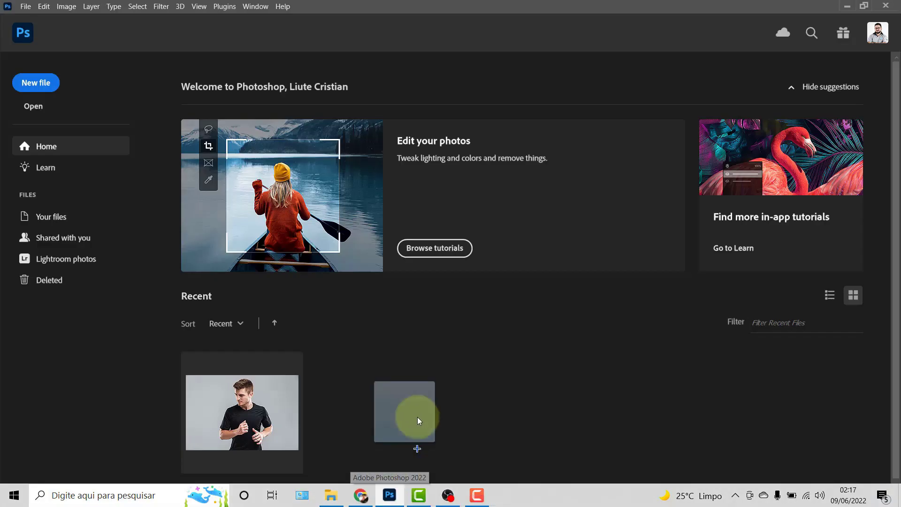
pyautogui.moveTo(384, 492); pyautogui.dragTo(430, 407)
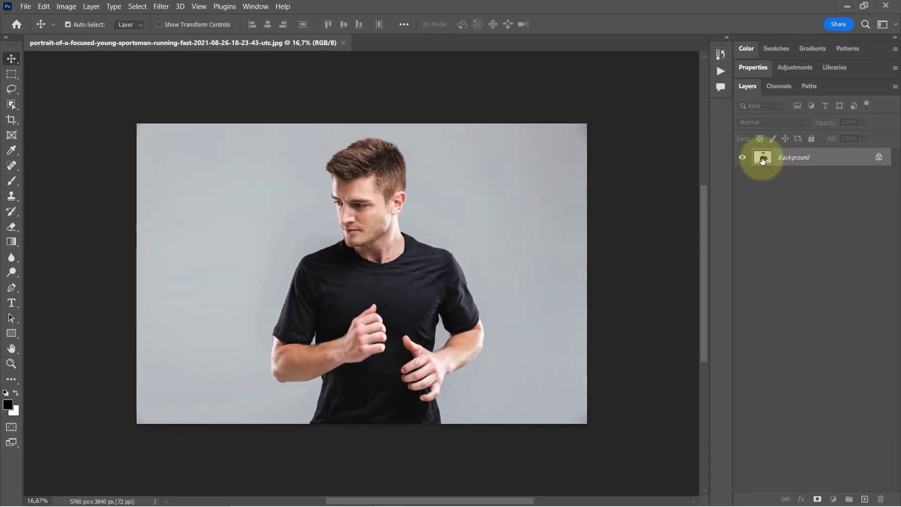
# Step: Add a new empty layer named brush above the Background
pyautogui.click(91, 6)
pyautogui.moveTo(145, 18)
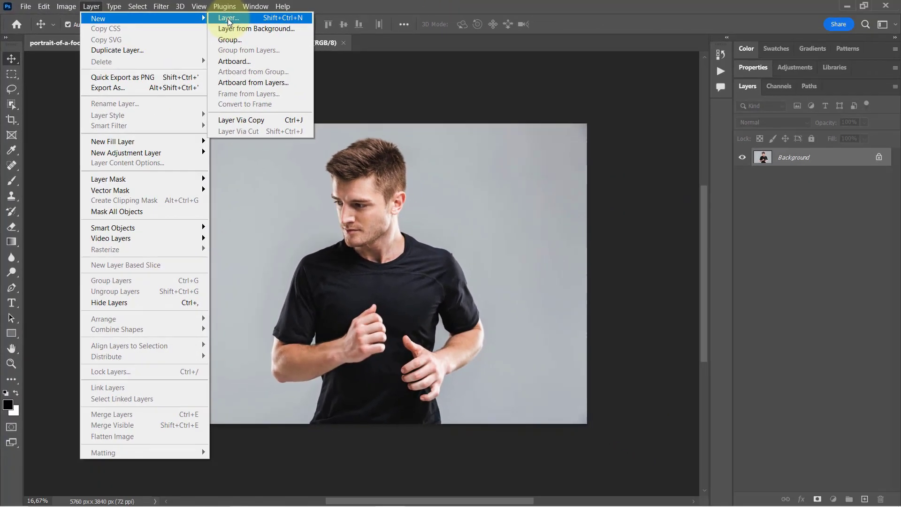
pyautogui.click(344, 26)
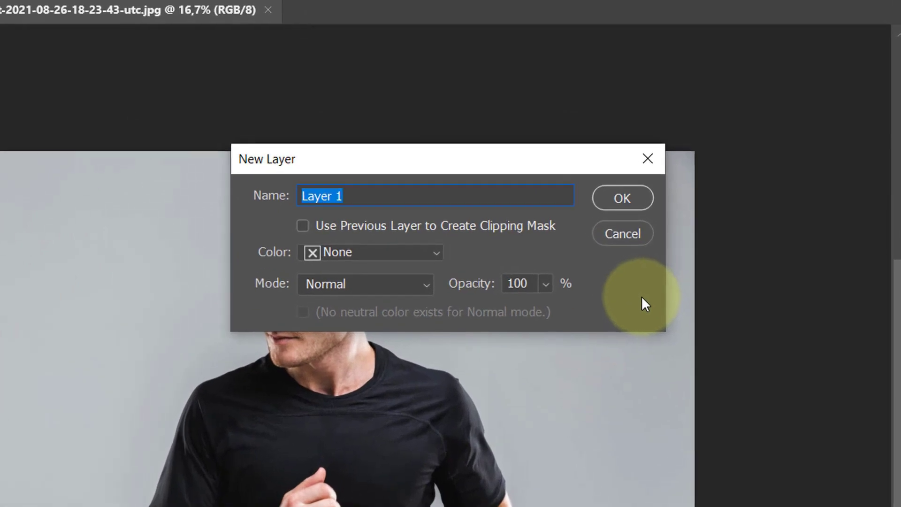
pyautogui.write('brush')
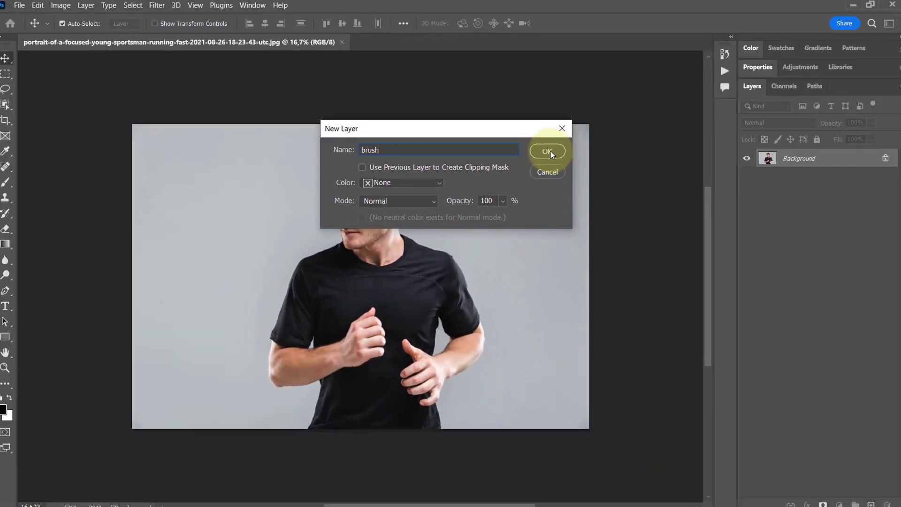
pyautogui.click(550, 151)
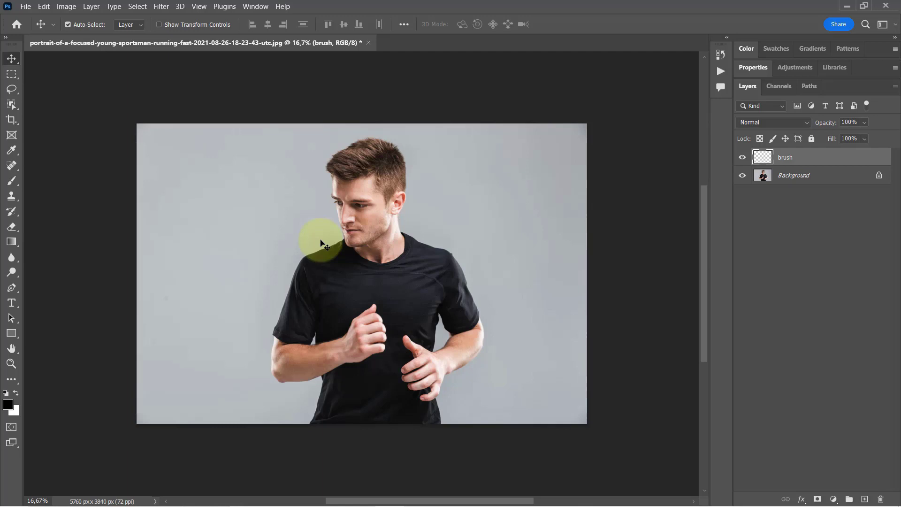
# Step: Set the foreground colour to pure red #ff0000
pyautogui.click(7, 405)
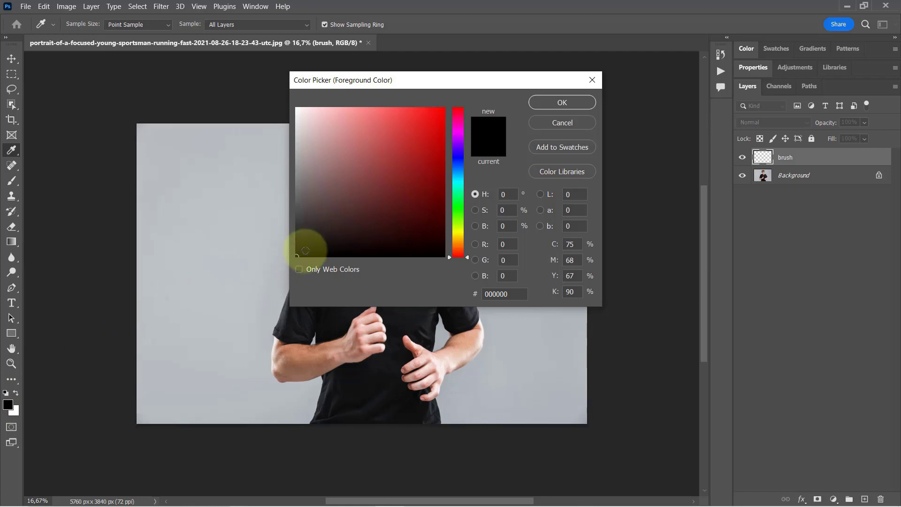
pyautogui.moveTo(324, 234); pyautogui.dragTo(458, 92)
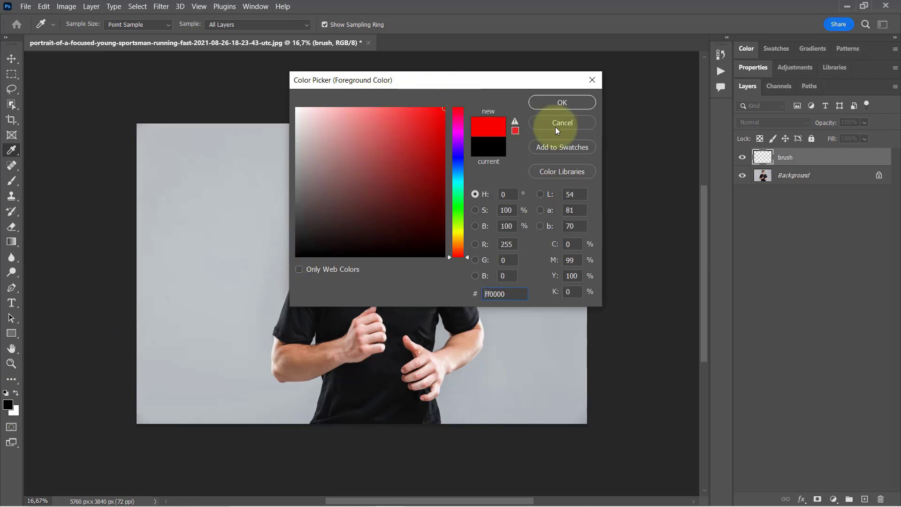
pyautogui.click(548, 103)
pyautogui.press('v')
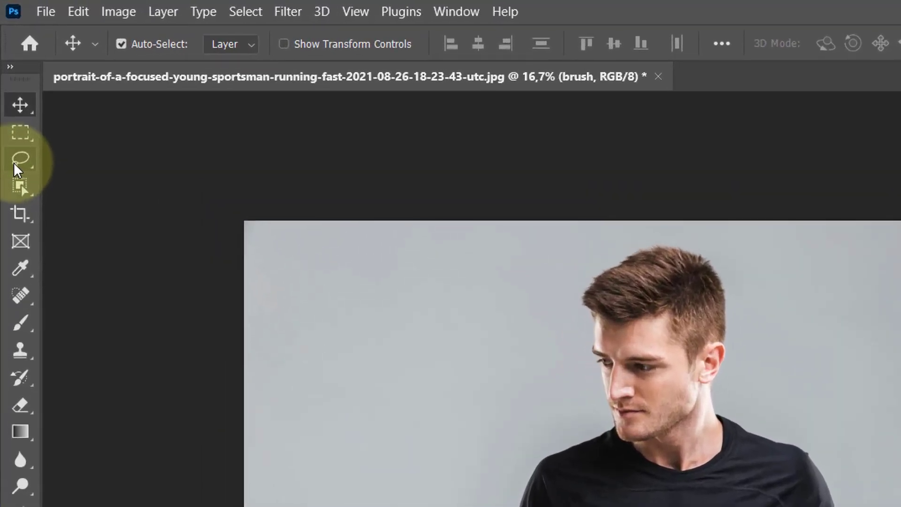
# Step: Trace a closed Magnetic Lasso selection around the sportsman and bring up the Fill dialog
pyautogui.moveTo(14, 158); pyautogui.dragTo(65, 162)
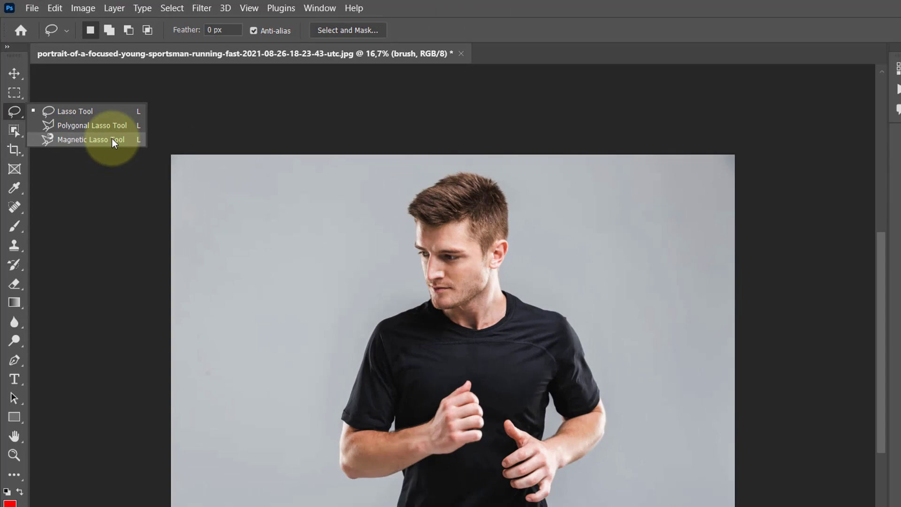
pyautogui.click(111, 139)
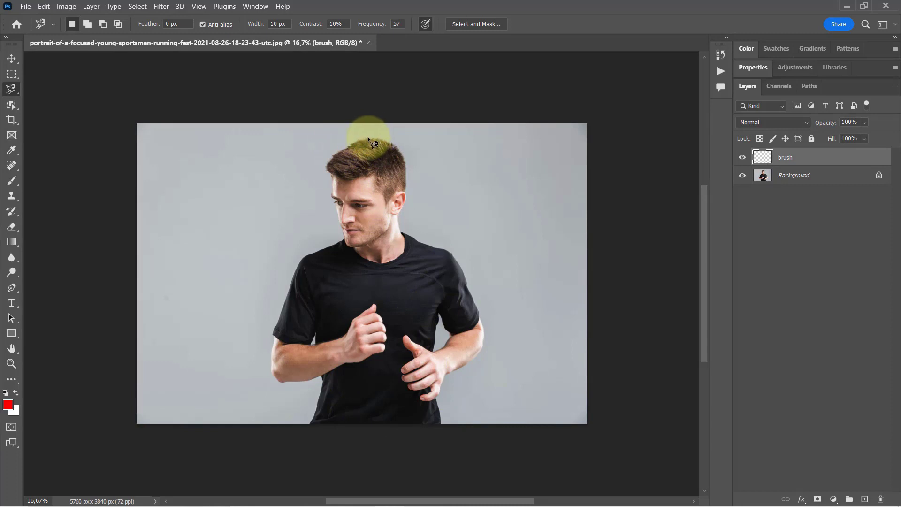
pyautogui.click(367, 140)
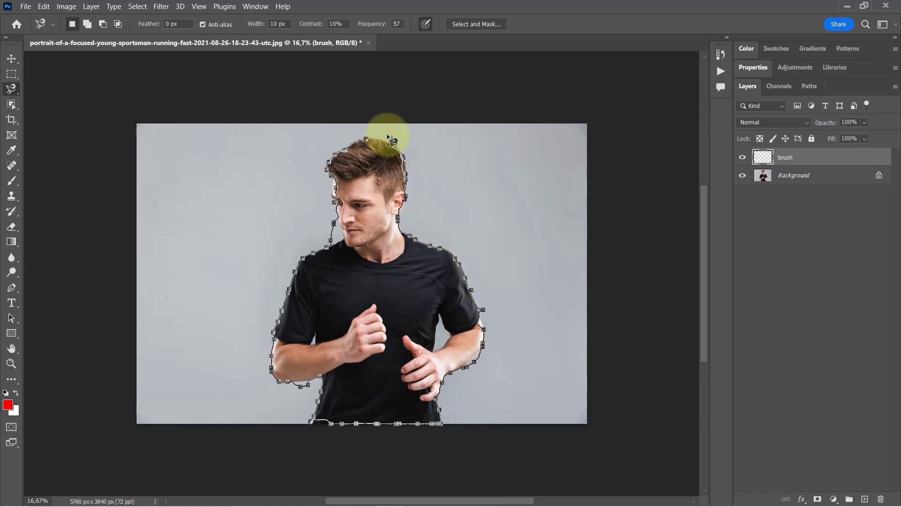
pyautogui.click(366, 139)
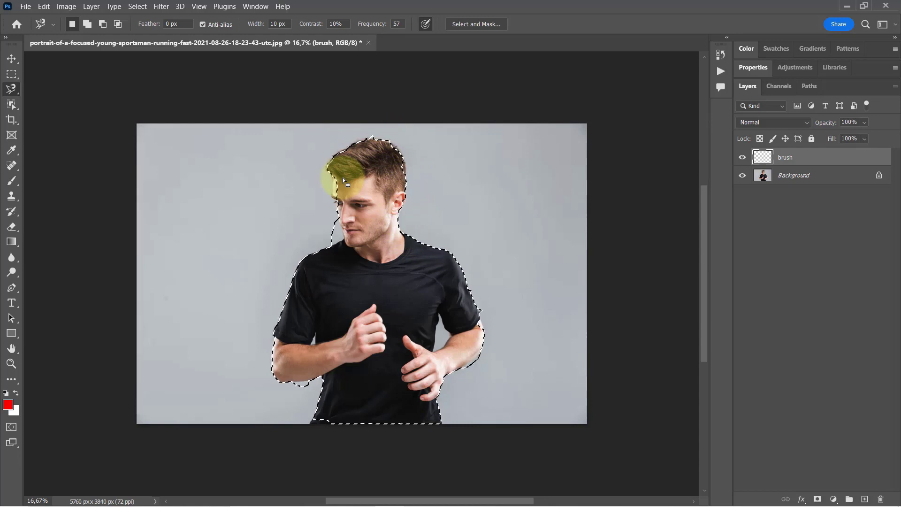
pyautogui.press('i')
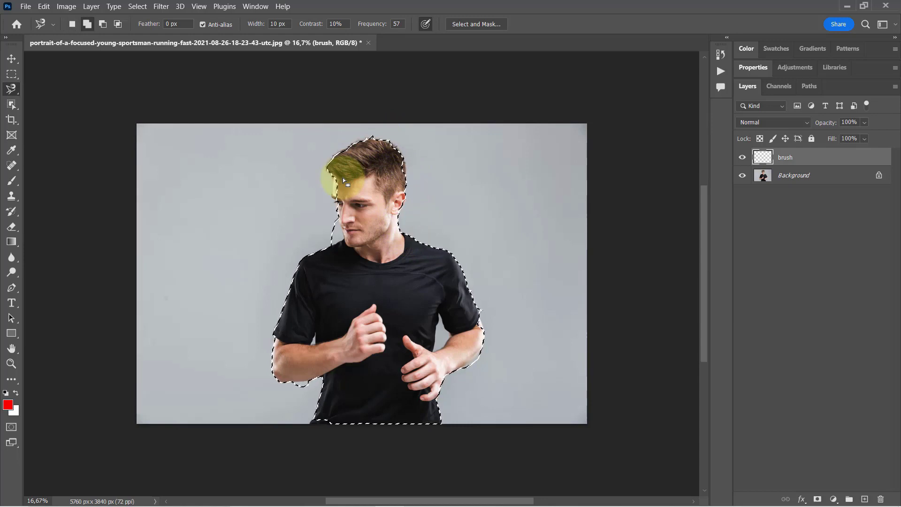
pyautogui.hotkey('shift', 'BackSpace')
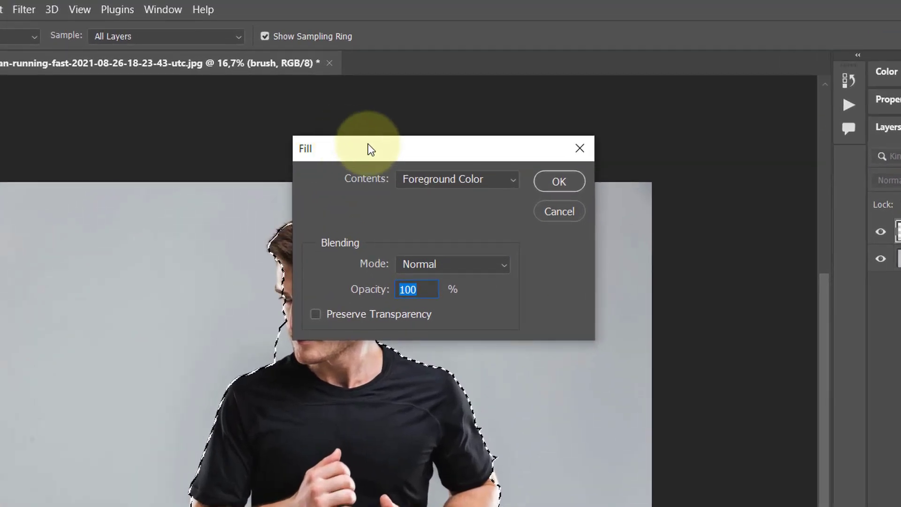
# Step: Fill the selection with the red foreground colour on the brush layer, then deselect
pyautogui.moveTo(394, 101); pyautogui.dragTo(498, 100)
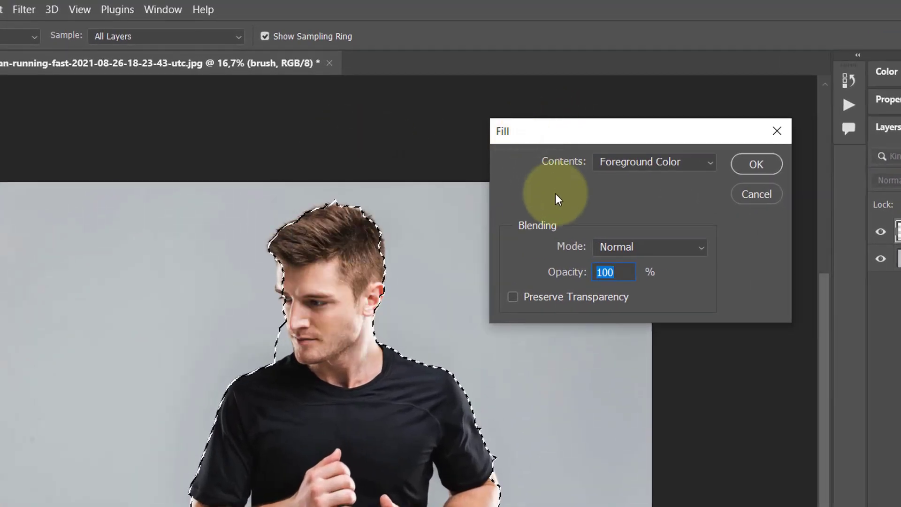
pyautogui.moveTo(586, 130); pyautogui.dragTo(534, 123)
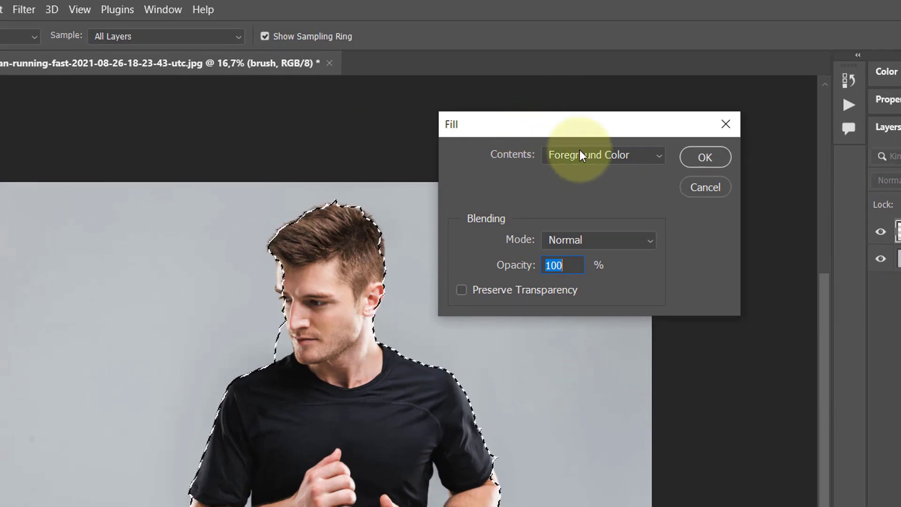
pyautogui.click(643, 156)
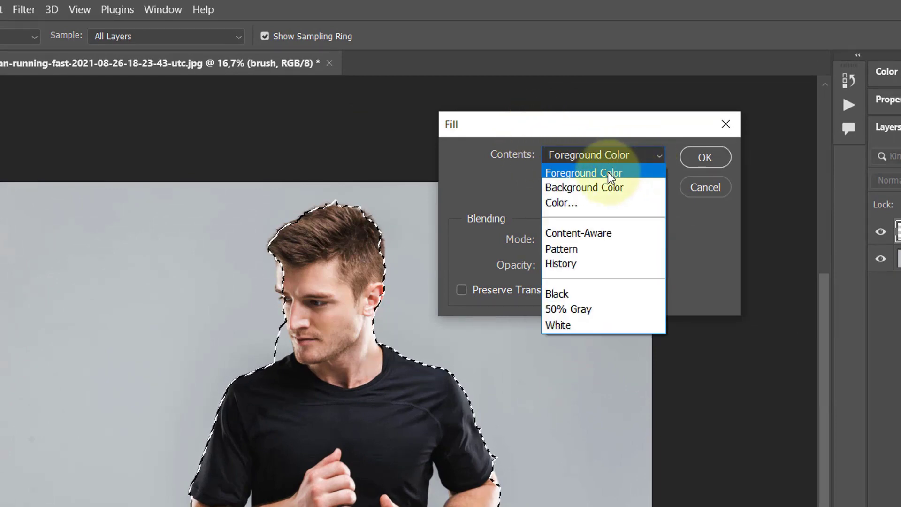
pyautogui.click(609, 174)
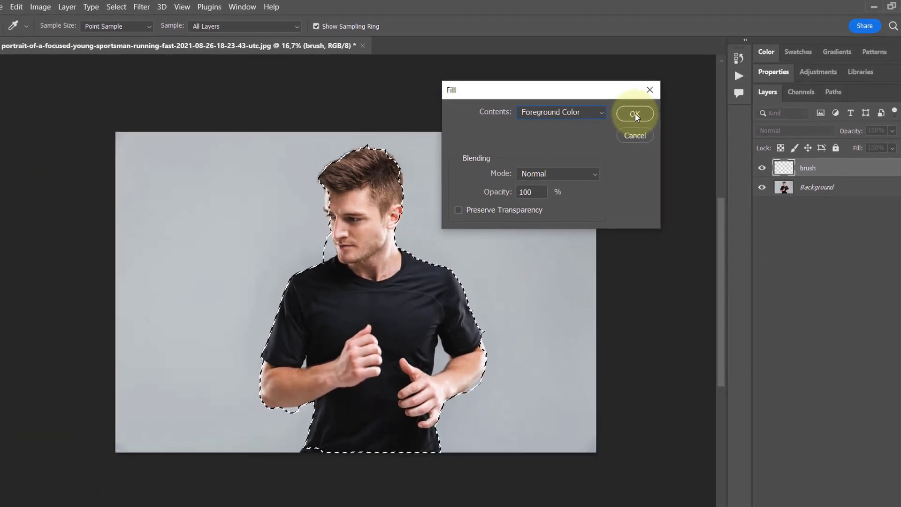
pyautogui.click(695, 155)
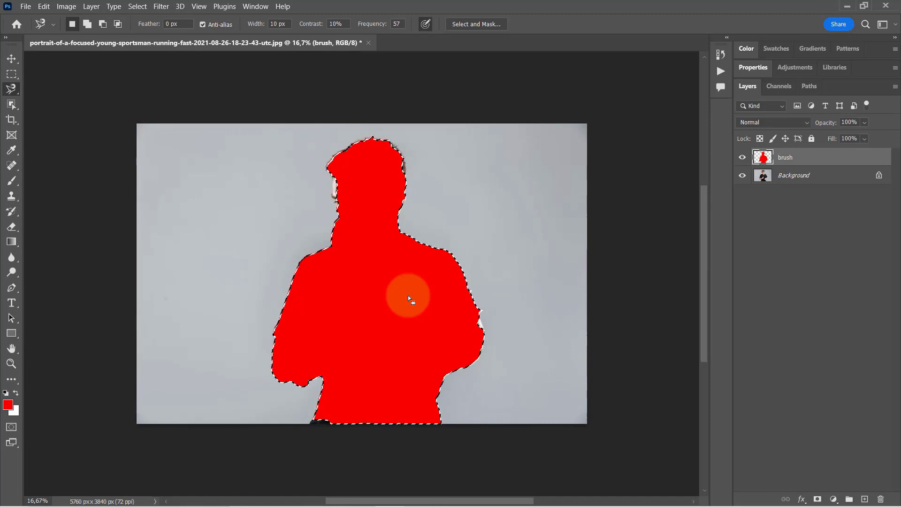
pyautogui.hotkey('ctrl', 'd')
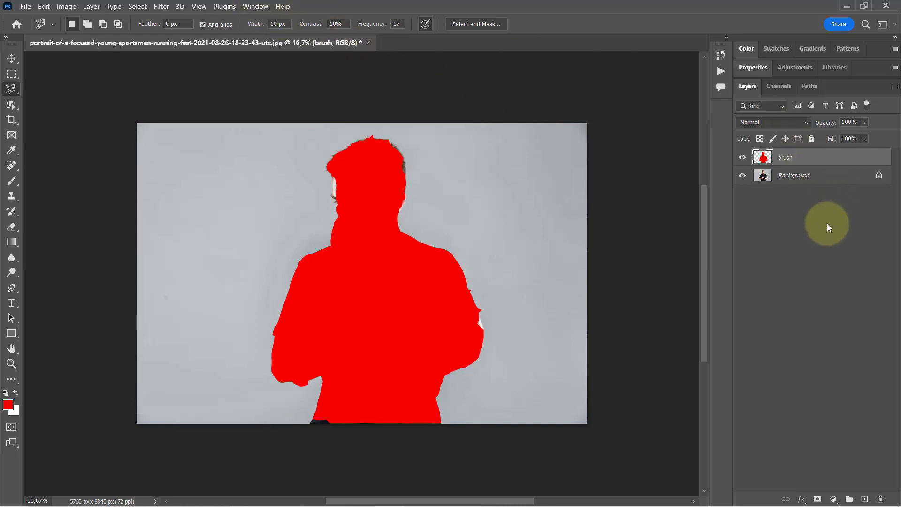
# Step: Load the Pixelated action file from the Placeit 2 pixelated folder into the Actions panel
pyautogui.click(255, 7)
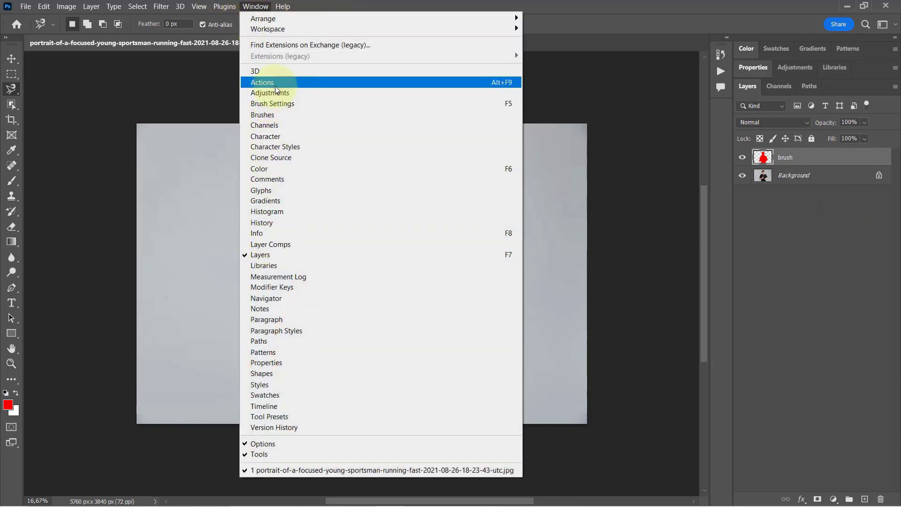
pyautogui.click(278, 83)
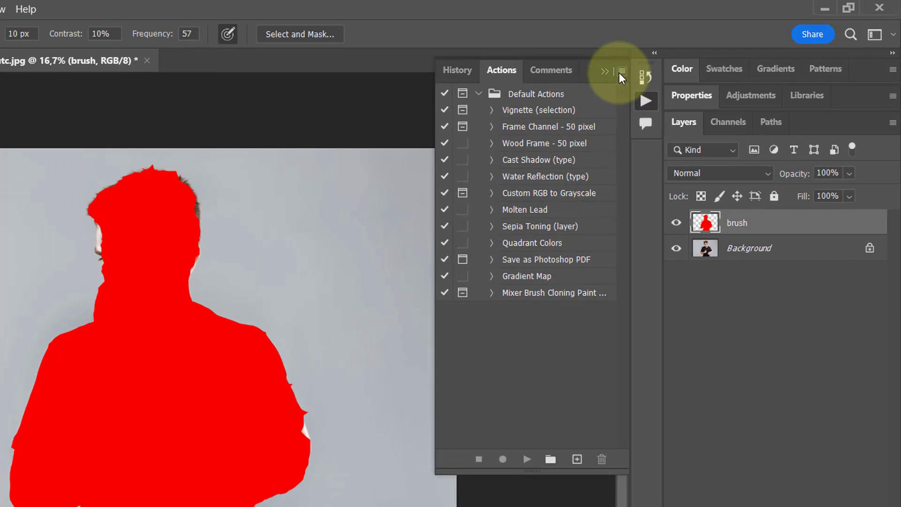
pyautogui.click(620, 71)
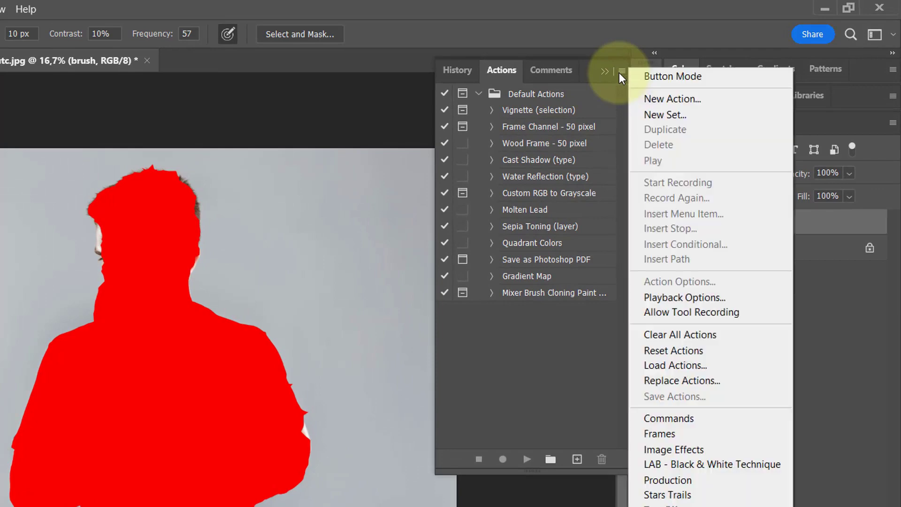
pyautogui.click(704, 365)
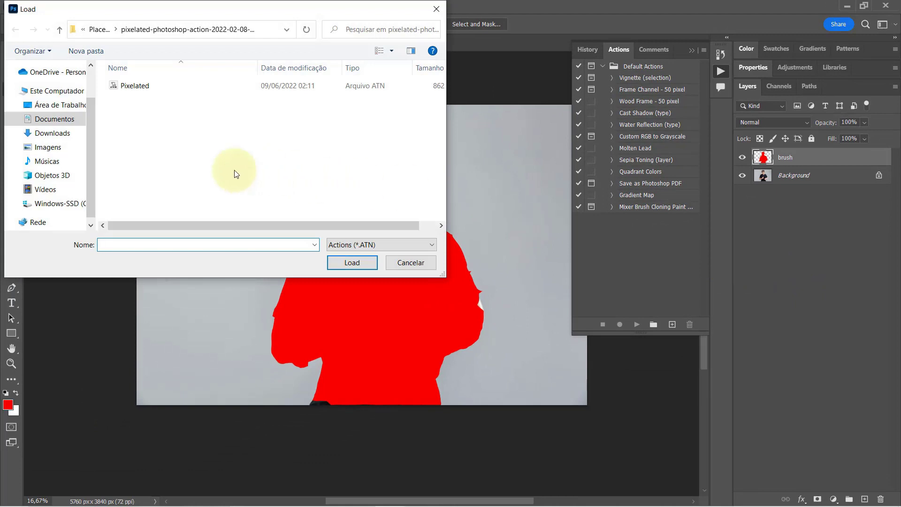
pyautogui.click(97, 31)
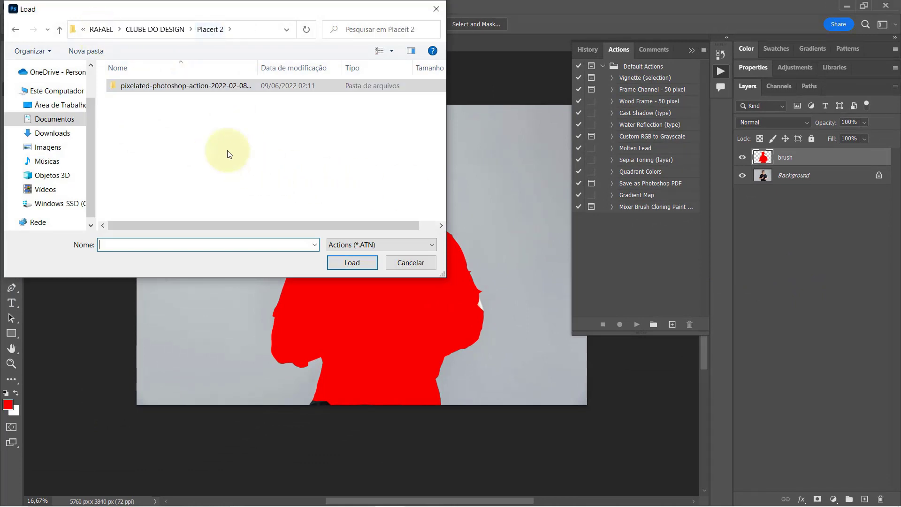
pyautogui.doubleClick(139, 89)
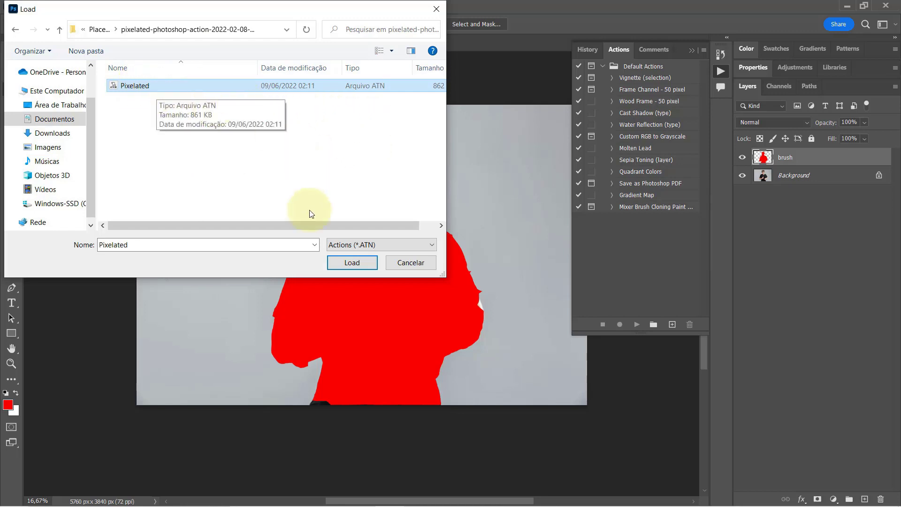
pyautogui.click(348, 261)
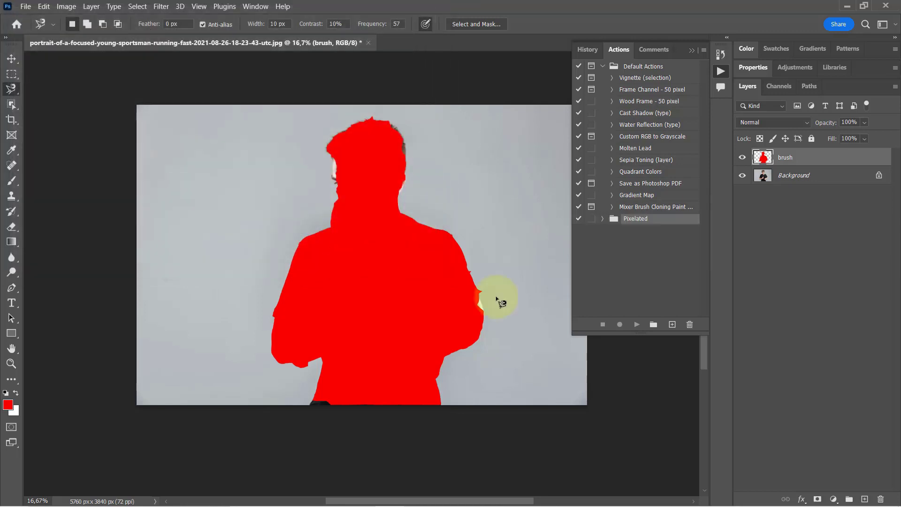
# Step: Expand the Pixelated set to show its LEFT, RIGHT, UP, DOWN, MIDDLE and Build Yourself actions
pyautogui.click(603, 220)
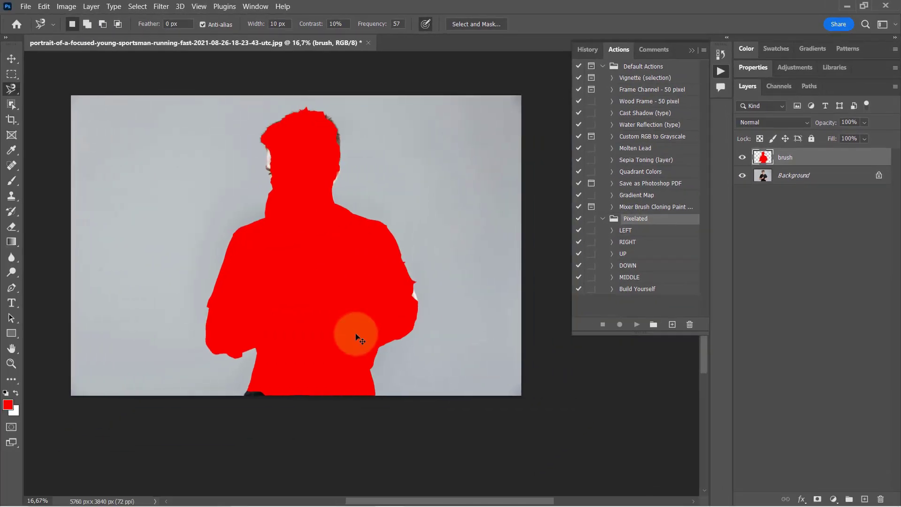
pyautogui.hscroll(3, 359, 336)
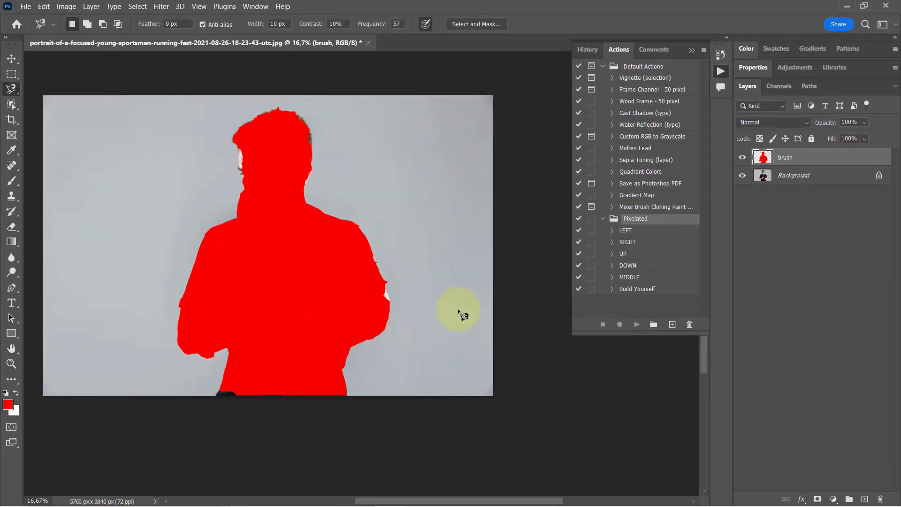
pyautogui.scroll(3, 240, 337)
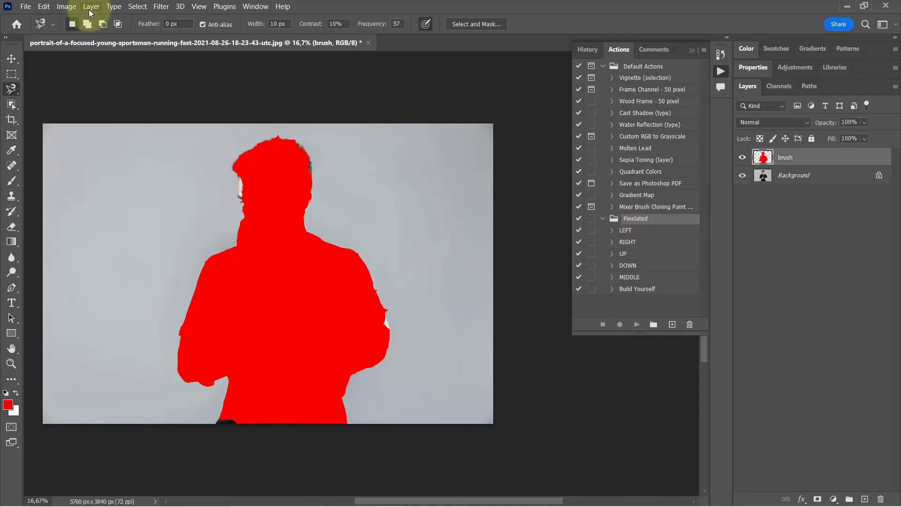
# Step: Widen the canvas to 6760 px anchored middle-left, then make the Background layer active
pyautogui.click(65, 7)
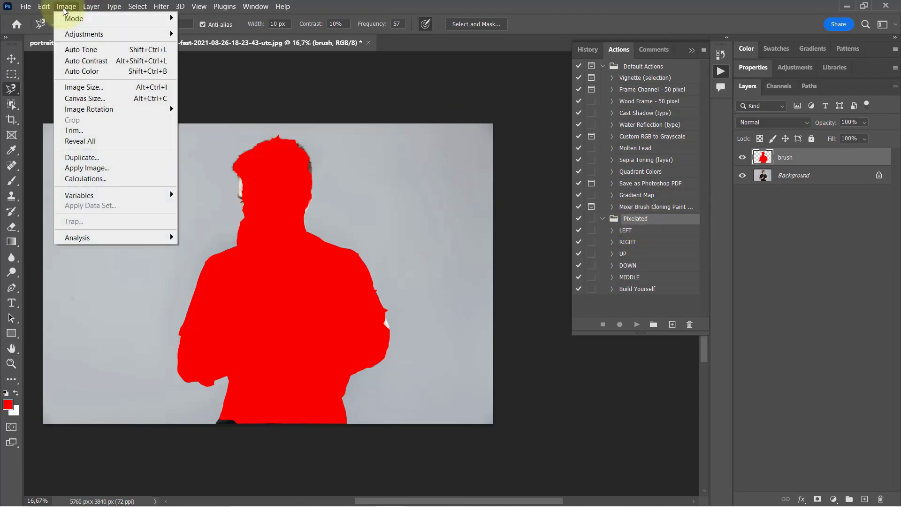
pyautogui.click(90, 99)
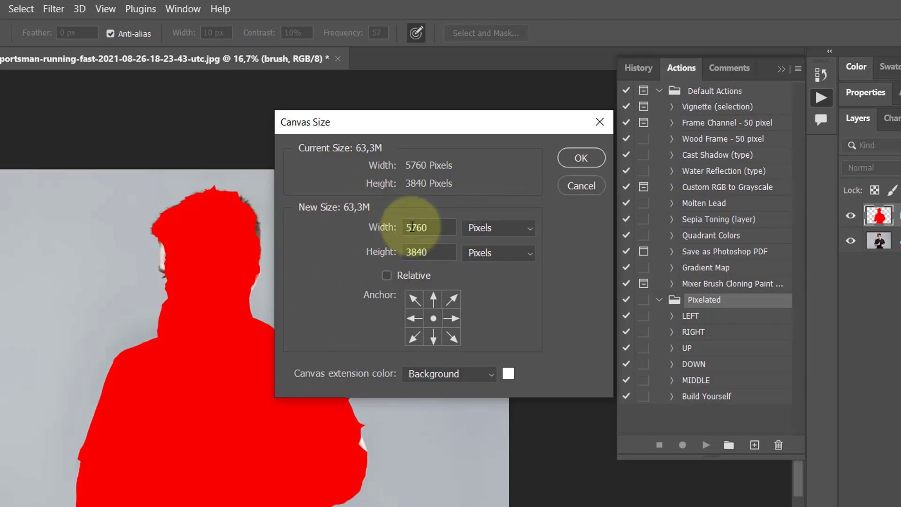
pyautogui.moveTo(407, 227); pyautogui.dragTo(399, 225)
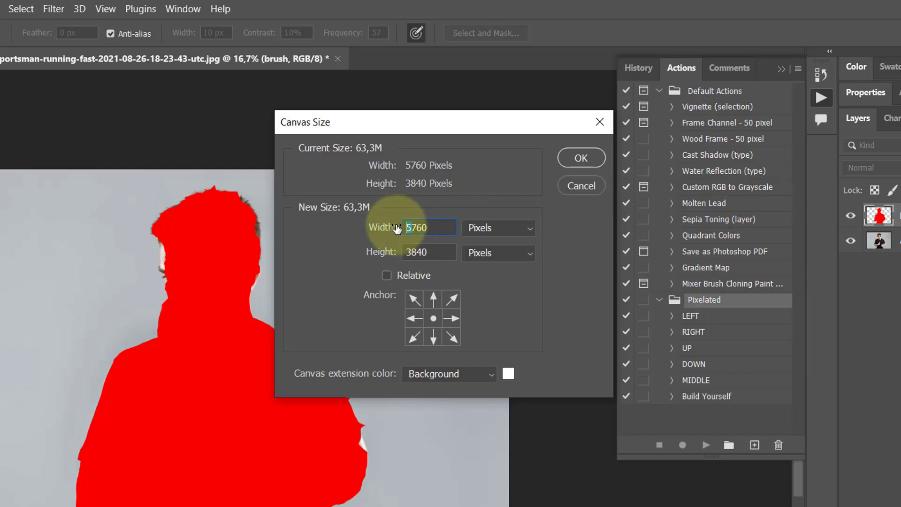
pyautogui.write('6')
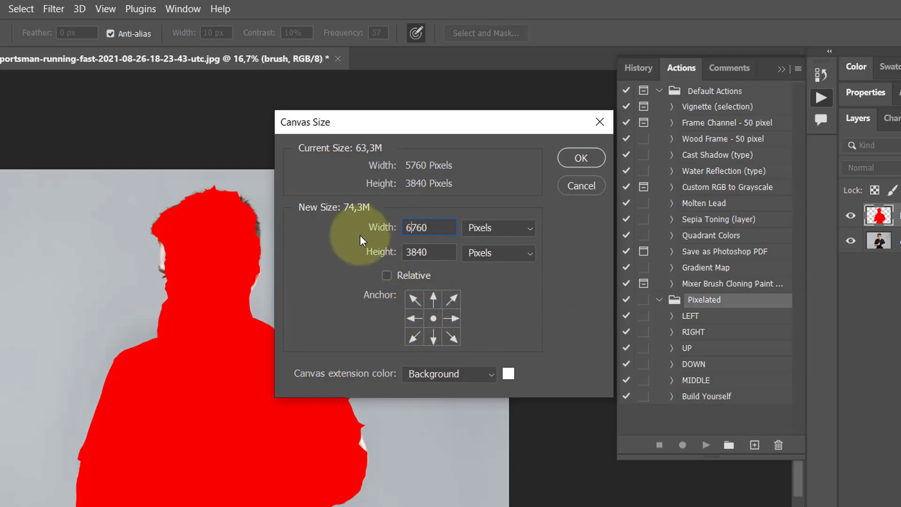
pyautogui.click(414, 318)
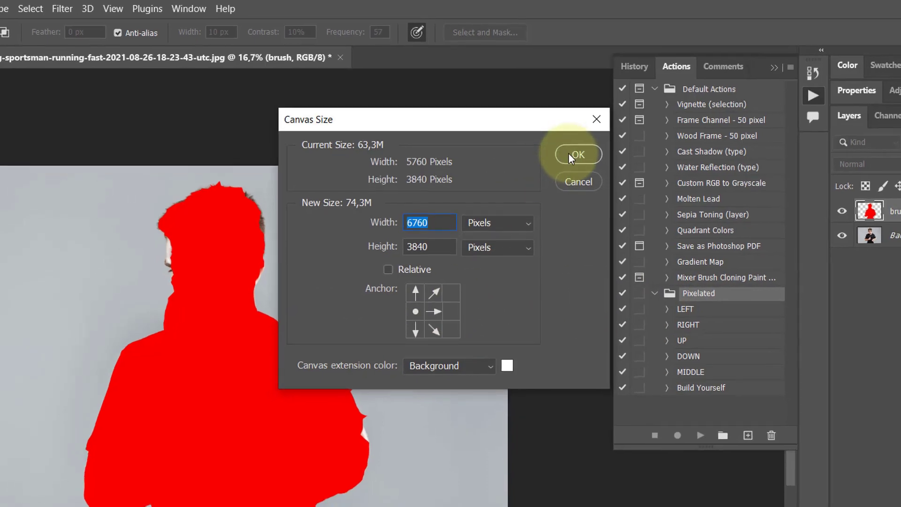
pyautogui.click(577, 156)
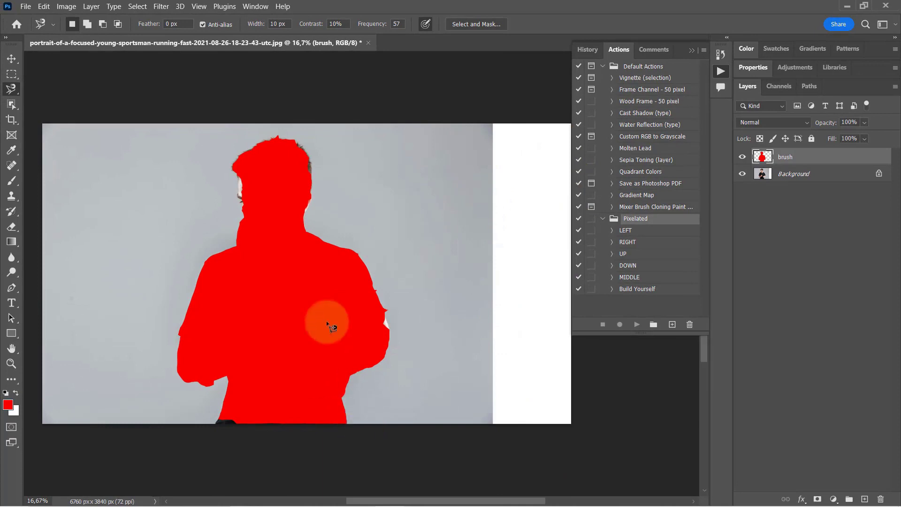
pyautogui.hscroll(2, 367, 307)
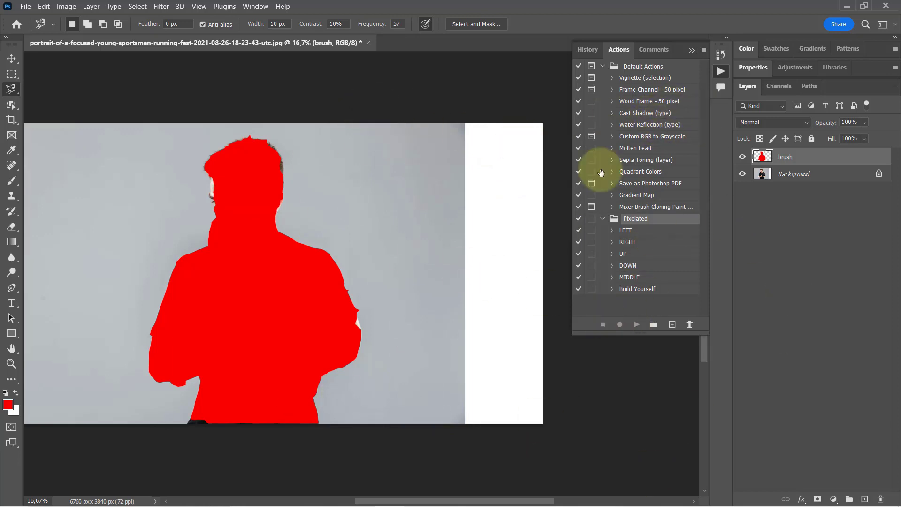
pyautogui.click(831, 174)
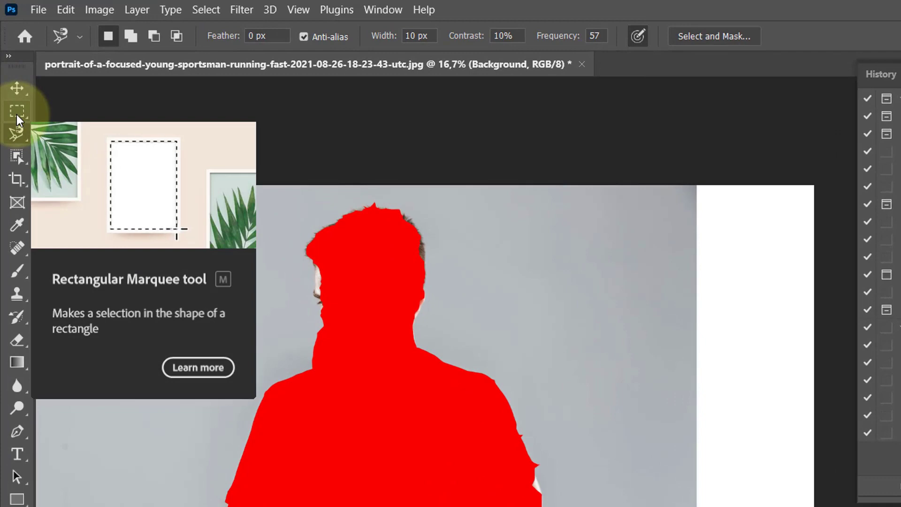
# Step: Select a tall grey backdrop strip at the photo's right edge and stretch it across the white area
pyautogui.rightClick(16, 113)
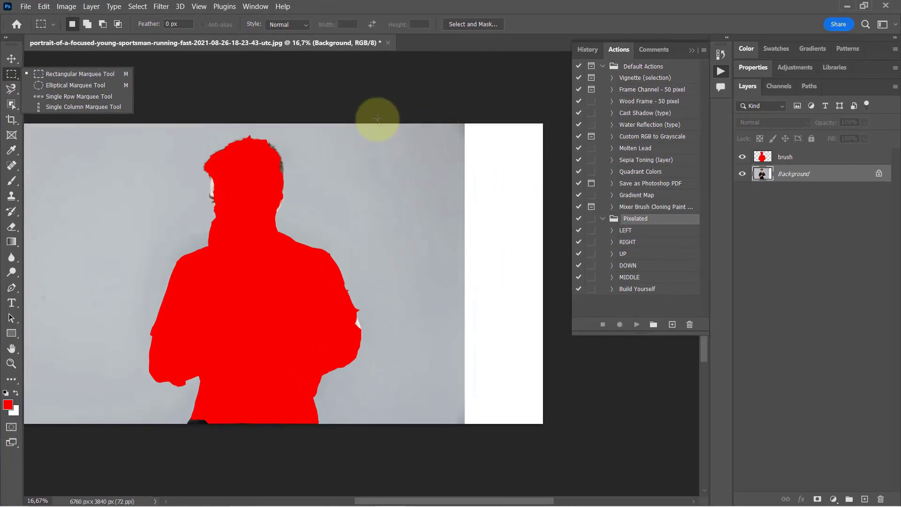
pyautogui.click(382, 124)
pyautogui.moveTo(382, 123)
pyautogui.mouseDown()
pyautogui.moveTo(392, 249)
pyautogui.moveTo(450, 438)
pyautogui.mouseUp()
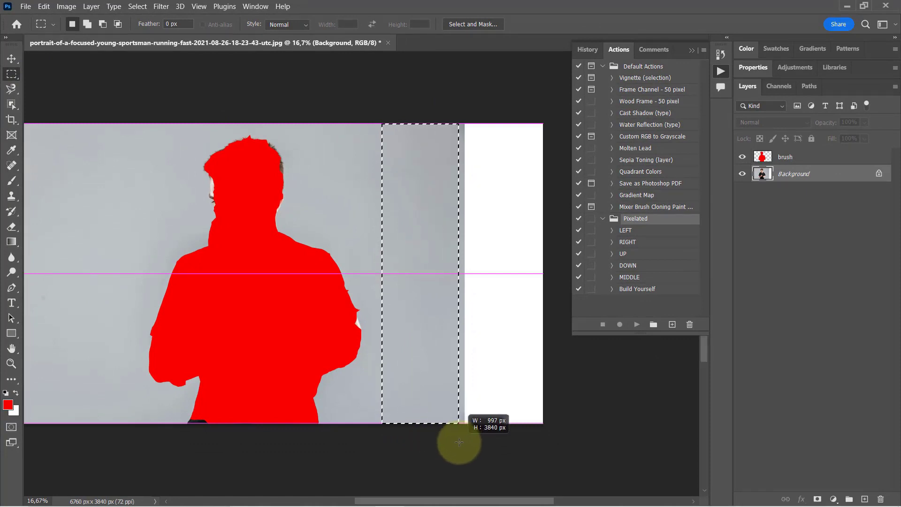
pyautogui.moveTo(450, 439); pyautogui.dragTo(463, 444)
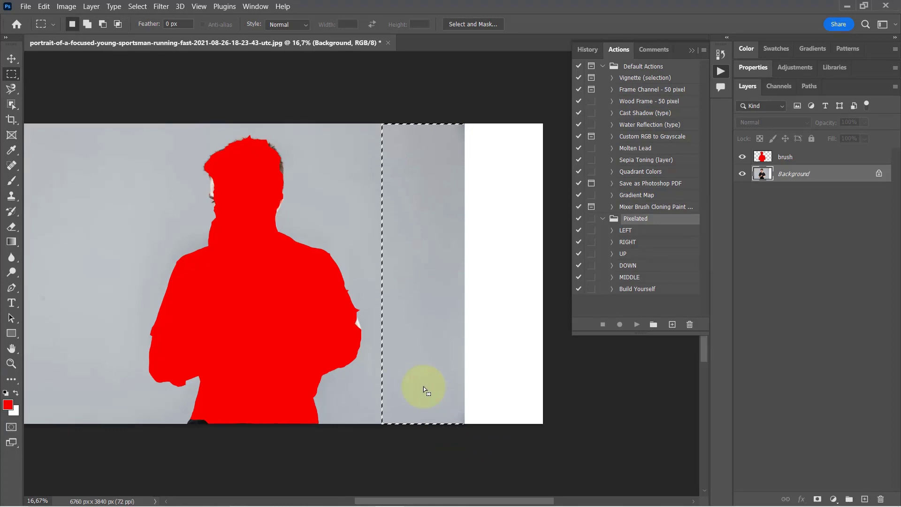
pyautogui.hotkey('ctrl', 't')
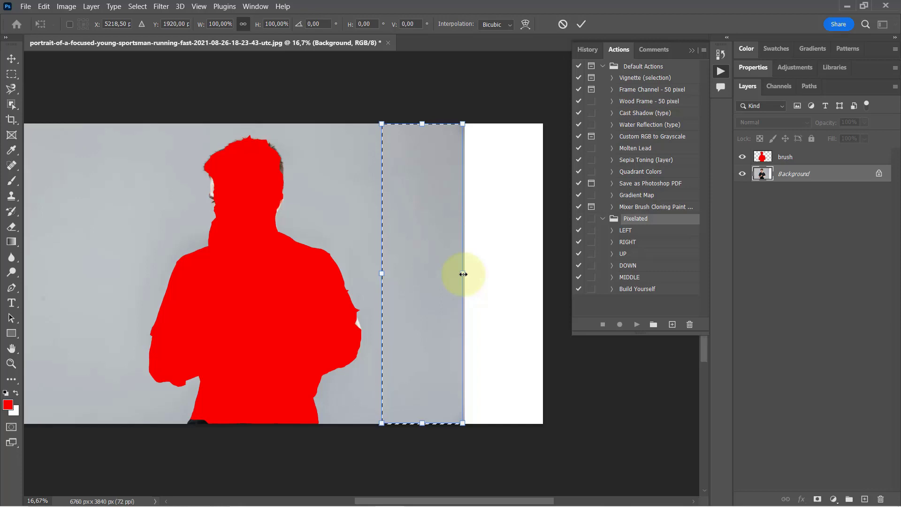
pyautogui.moveTo(464, 274); pyautogui.dragTo(543, 276)
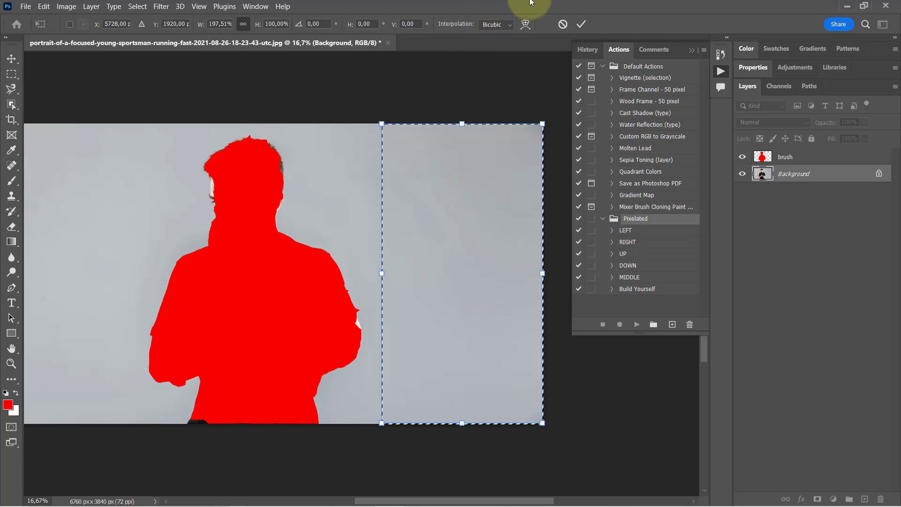
pyautogui.click(581, 24)
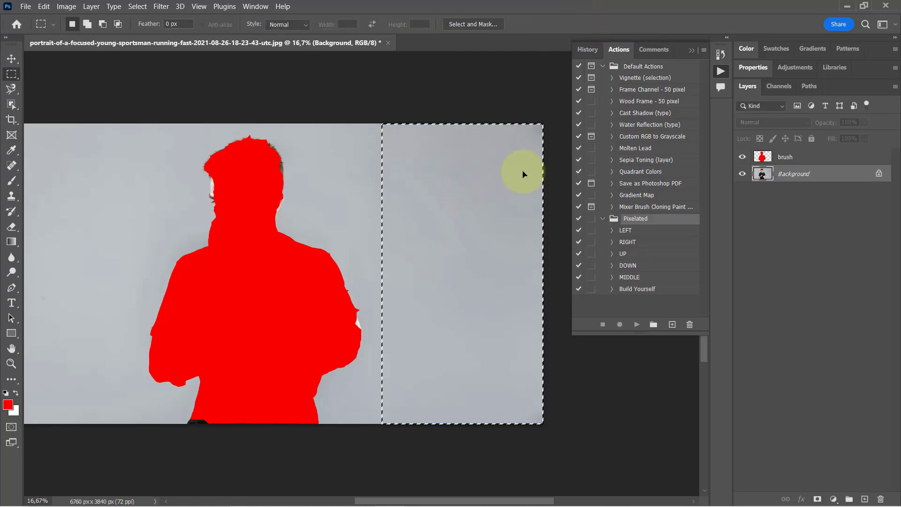
# Step: Deselect the strip, then expand the RIGHT action to review its steps and collapse it
pyautogui.click(453, 134)
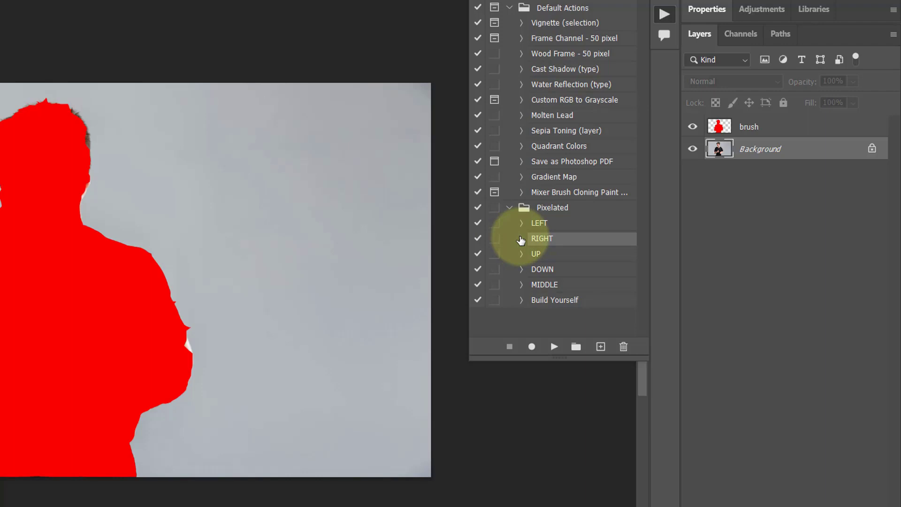
pyautogui.click(521, 240)
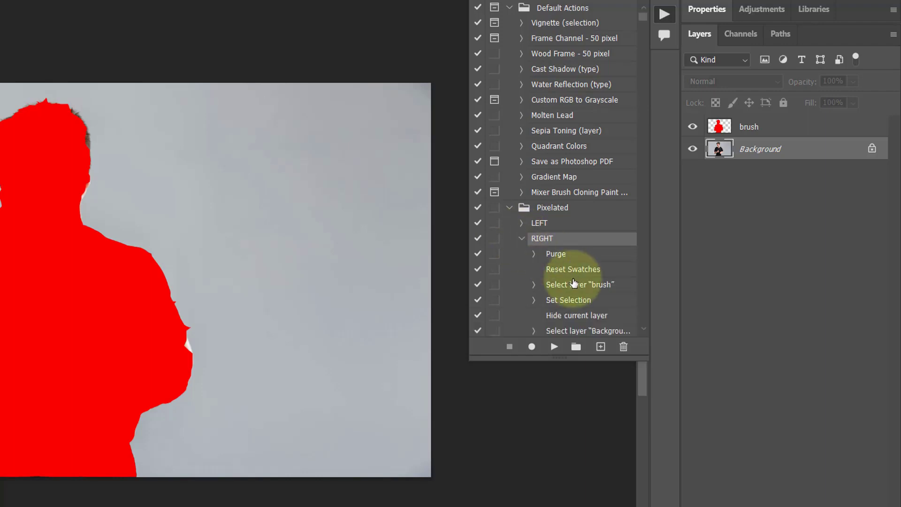
pyautogui.scroll(-2, 582, 254)
pyautogui.scroll(-3, 576, 290)
pyautogui.scroll(-3, 576, 289)
pyautogui.scroll(-2, 576, 290)
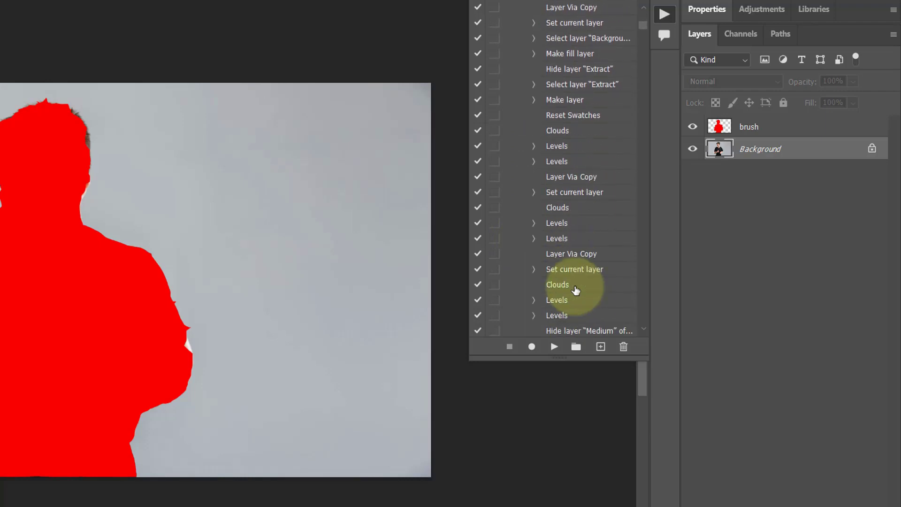
pyautogui.scroll(-2, 576, 290)
pyautogui.scroll(3, 576, 290)
pyautogui.scroll(4, 576, 289)
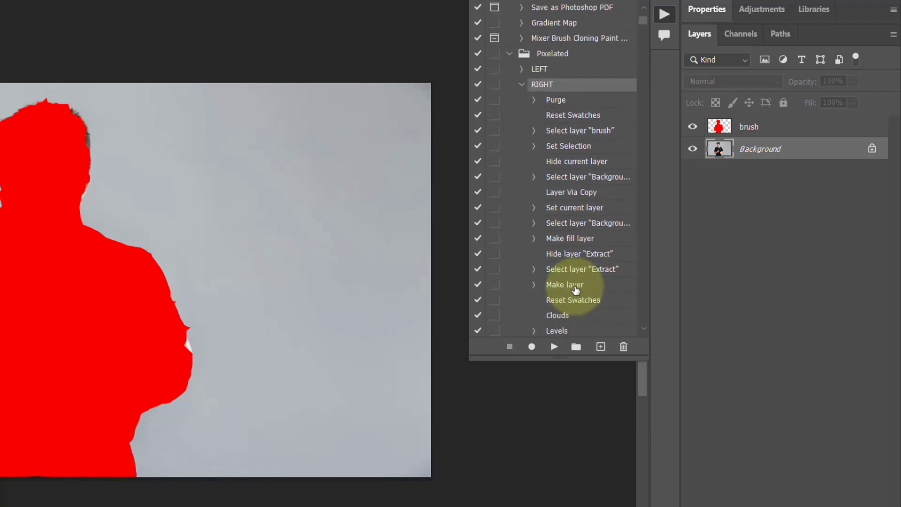
pyautogui.scroll(2, 576, 290)
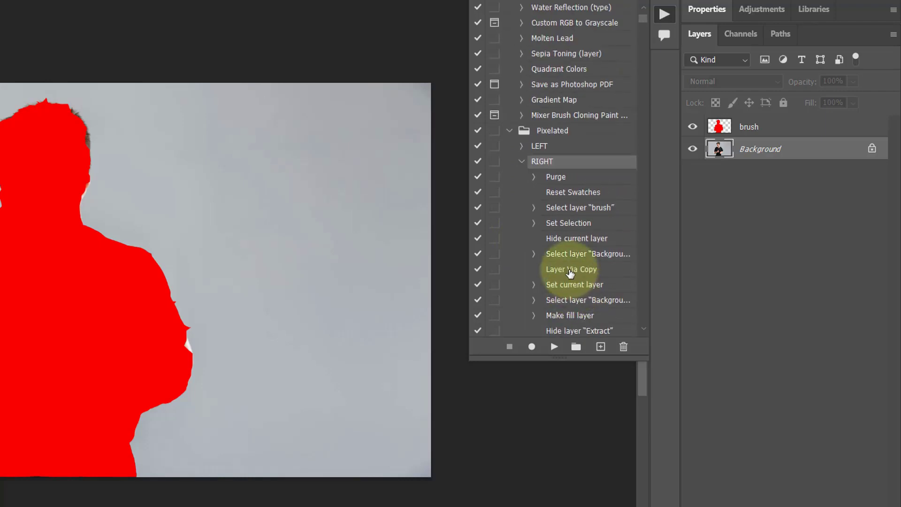
pyautogui.click(521, 161)
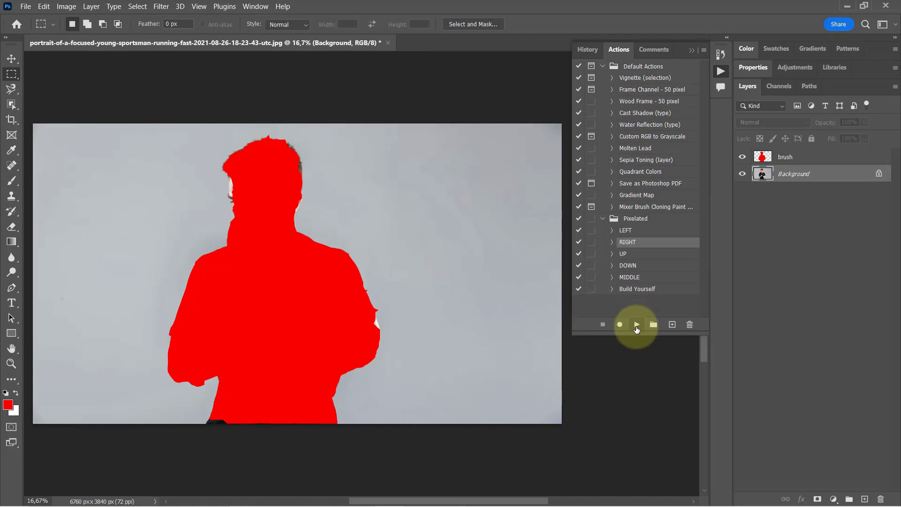
# Step: Play the Pixelated RIGHT action on the portrait and zoom in to inspect the flying pixel squares
pyautogui.click(636, 326)
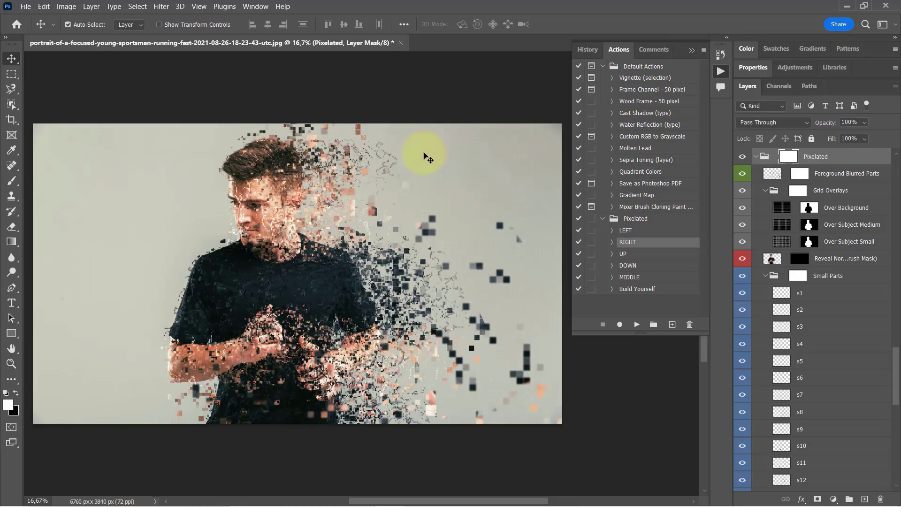
pyautogui.scroll(2, 259, 228)
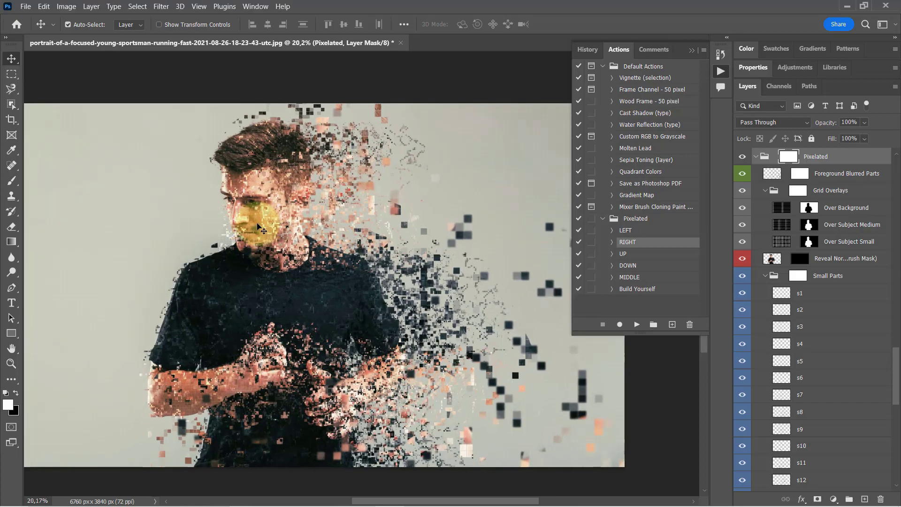
pyautogui.scroll(1, 259, 228)
pyautogui.scroll(2, 260, 229)
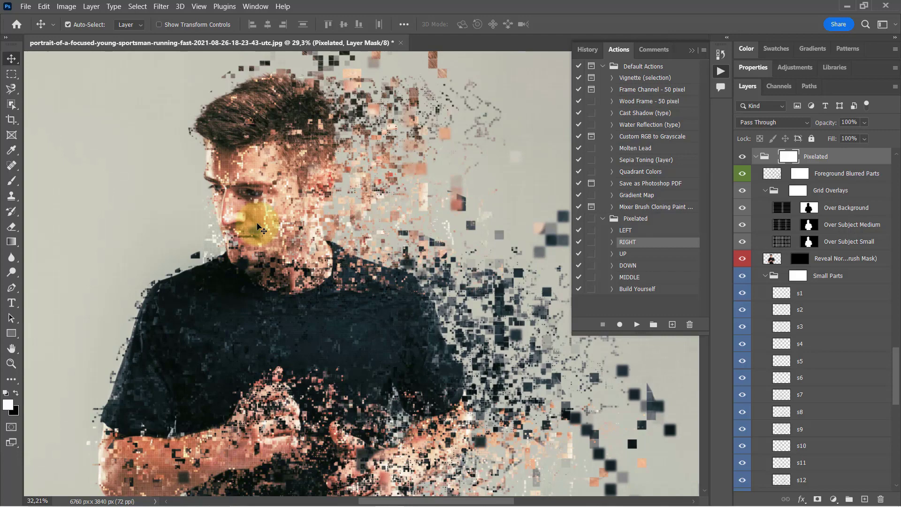
pyautogui.scroll(2, 259, 229)
pyautogui.scroll(5, 259, 229)
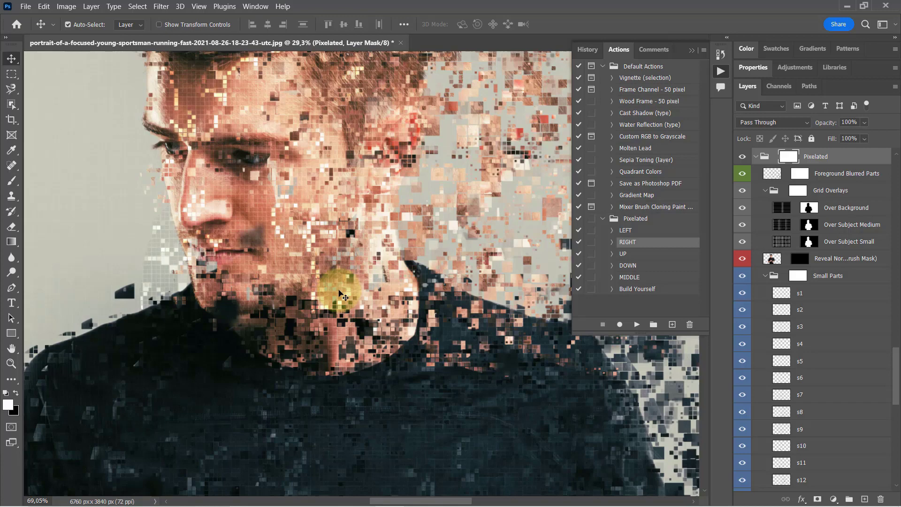
pyautogui.scroll(-1, 342, 295)
pyautogui.scroll(-2, 342, 295)
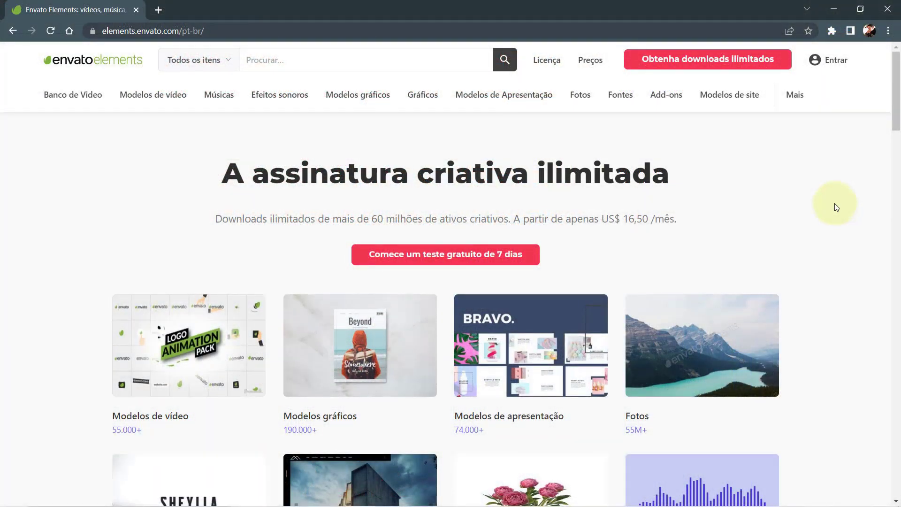
# Step: Go from the Envato Elements home page to the Ações e Predefinições add-ons category
pyautogui.scroll(-5, 699, 227)
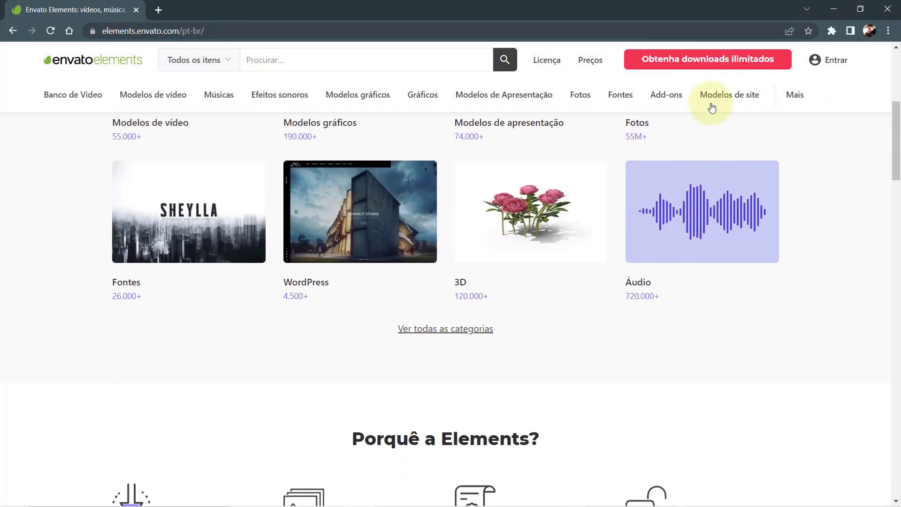
pyautogui.scroll(5, 704, 192)
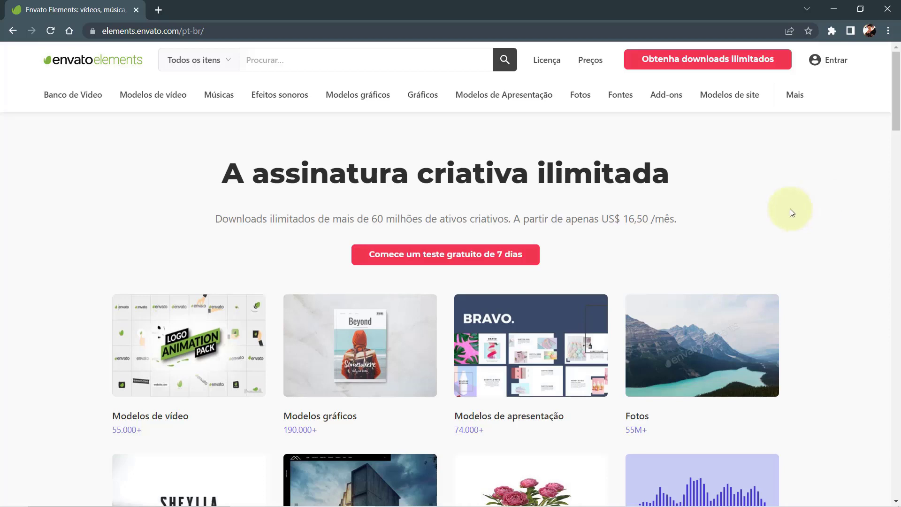
pyautogui.moveTo(666, 95)
pyautogui.click(695, 136)
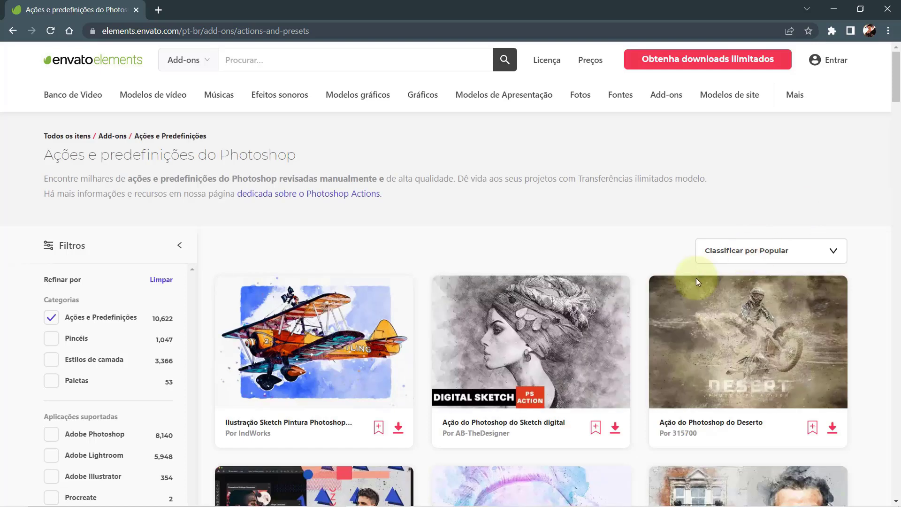
# Step: Scroll down the actions and presets listing through result pages 2 to 7, reviewing the thumbnails
pyautogui.scroll(-2, 610, 284)
pyautogui.scroll(-11, 613, 283)
pyautogui.scroll(-6, 615, 286)
pyautogui.scroll(-5, 614, 287)
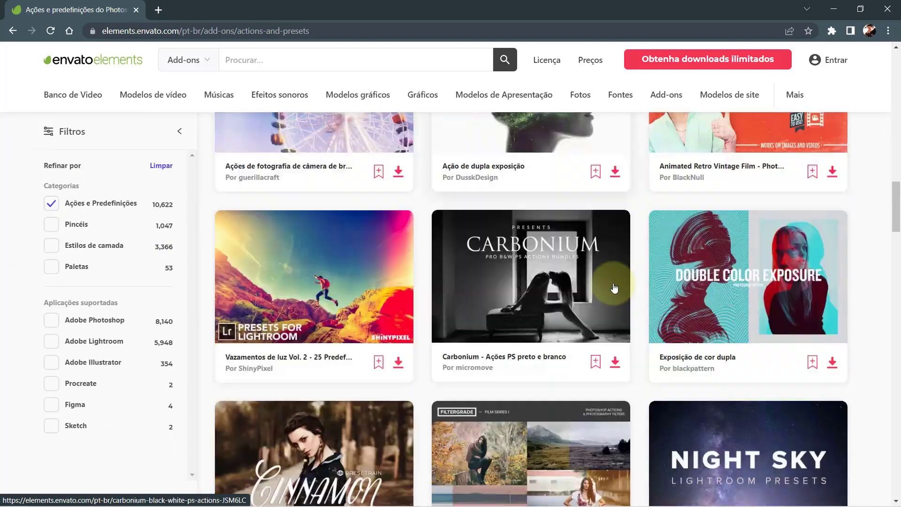
pyautogui.scroll(-7, 614, 289)
pyautogui.scroll(-6, 614, 292)
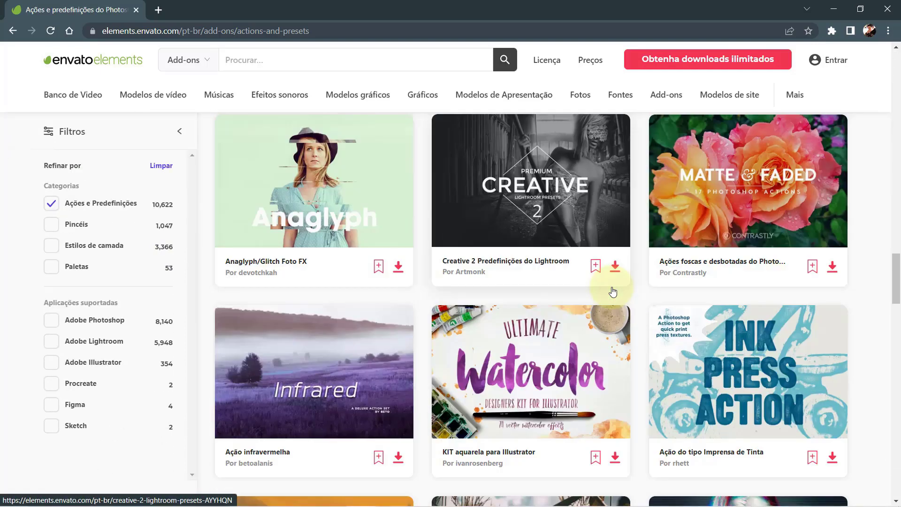
pyautogui.scroll(-2, 613, 292)
pyautogui.scroll(-4, 613, 292)
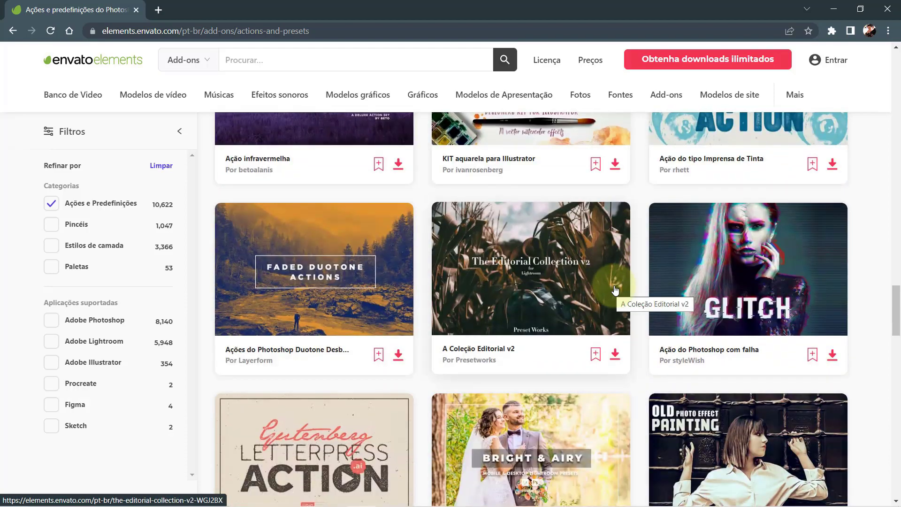
pyautogui.scroll(-7, 613, 292)
pyautogui.scroll(-5, 613, 292)
pyautogui.scroll(-3, 613, 293)
pyautogui.scroll(-6, 661, 240)
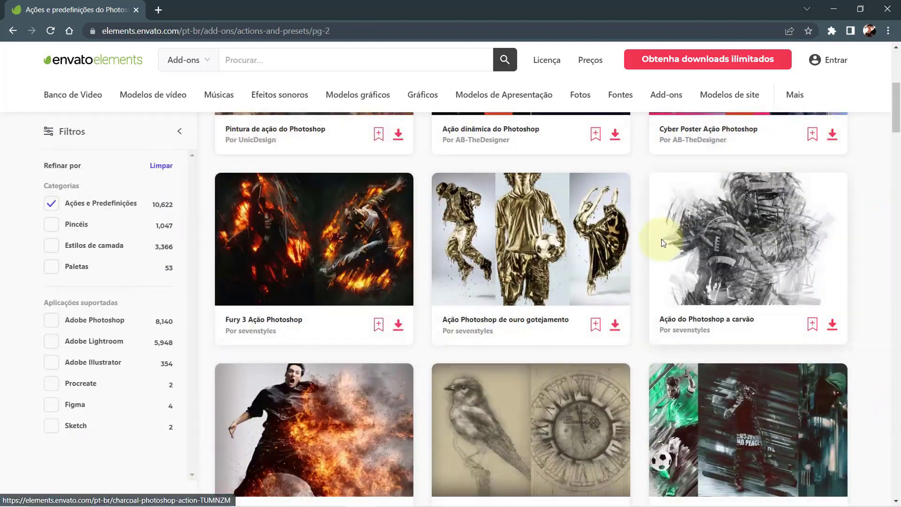
pyautogui.scroll(-5, 661, 240)
pyautogui.scroll(-2, 660, 242)
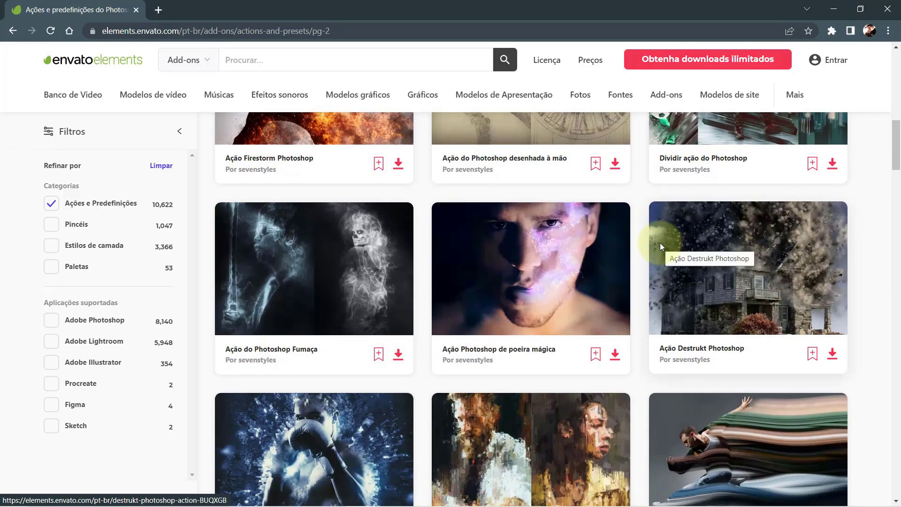
pyautogui.scroll(-5, 660, 247)
pyautogui.scroll(-5, 660, 251)
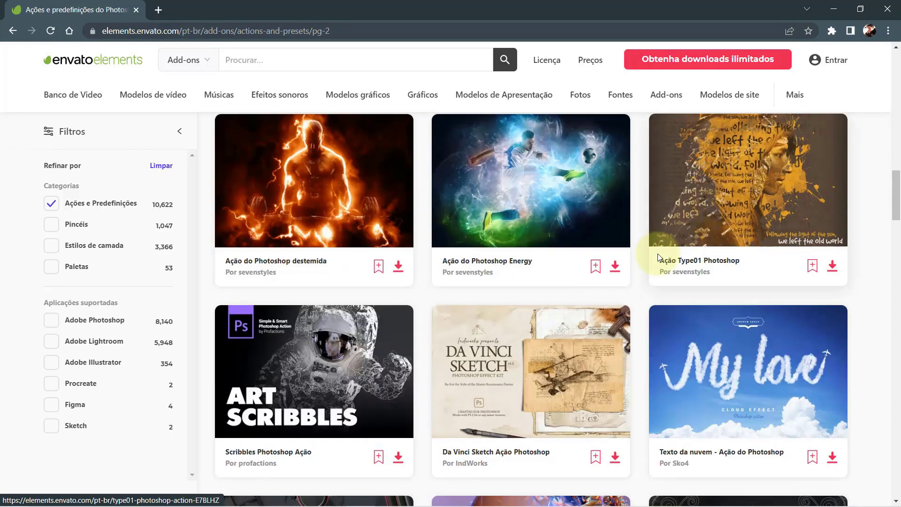
pyautogui.scroll(-3, 659, 256)
pyautogui.scroll(-3, 659, 257)
pyautogui.scroll(-5, 659, 258)
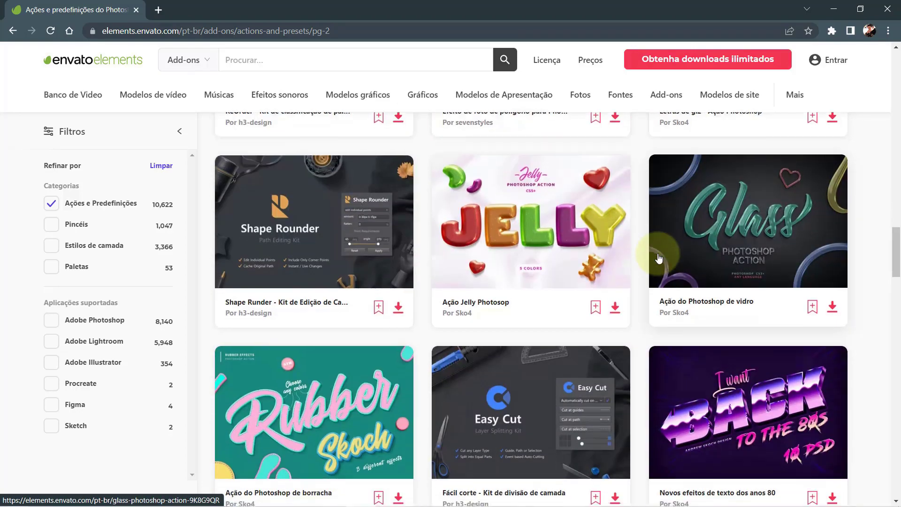
pyautogui.scroll(-4, 659, 257)
pyautogui.scroll(-4, 659, 257)
pyautogui.scroll(-4, 659, 258)
pyautogui.scroll(-3, 659, 259)
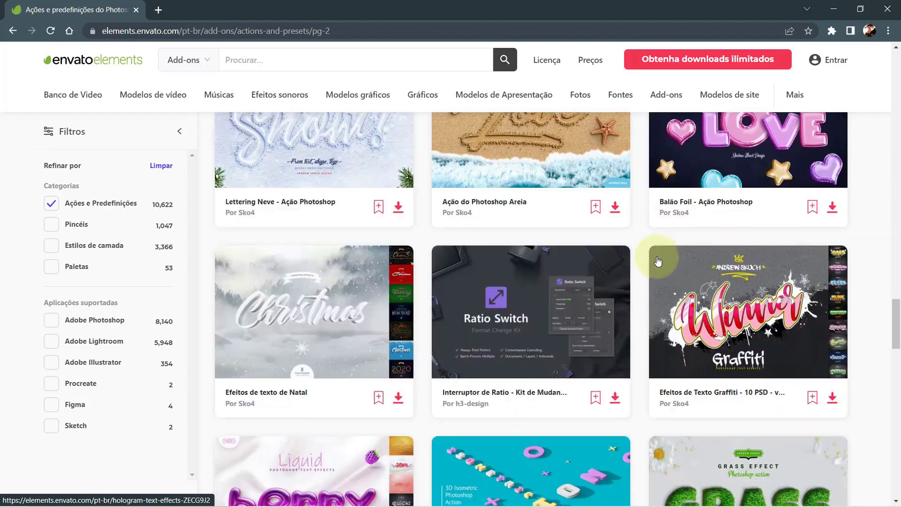
pyautogui.scroll(-3, 658, 261)
pyautogui.scroll(-4, 657, 272)
pyautogui.scroll(-4, 652, 305)
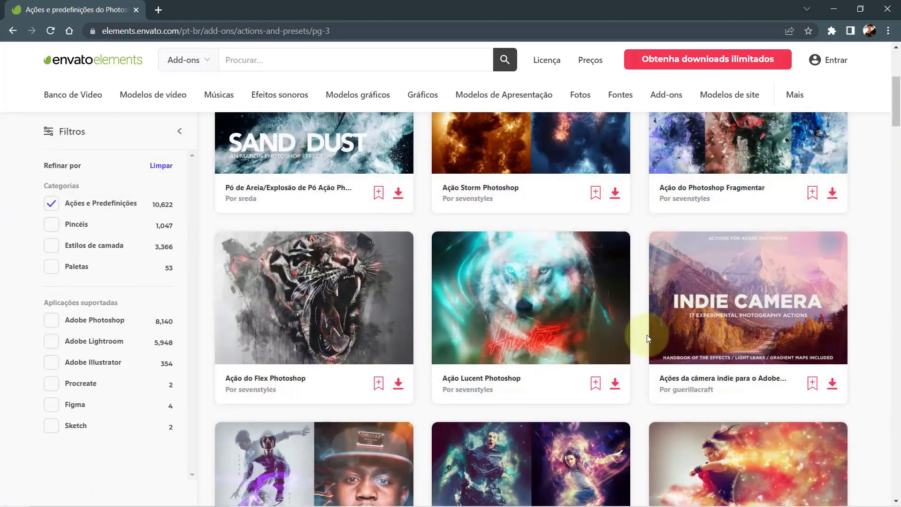
pyautogui.scroll(-2, 647, 334)
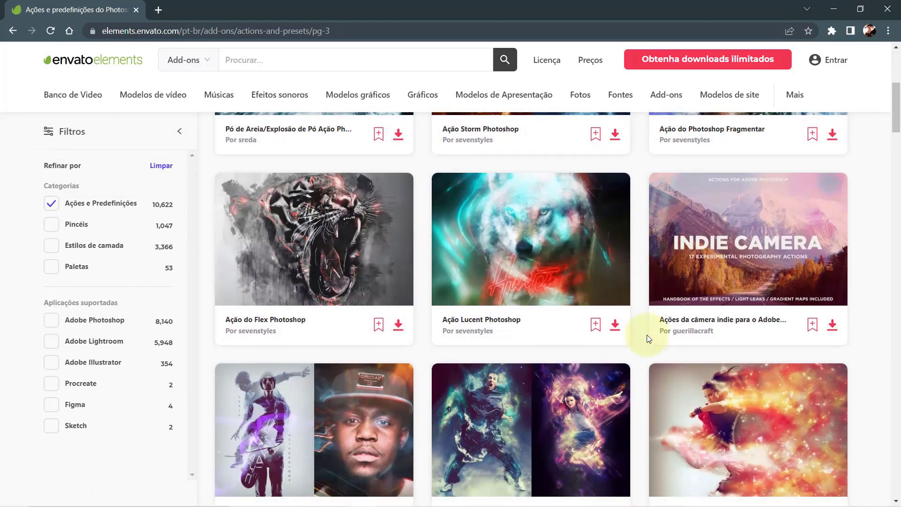
pyautogui.scroll(-3, 646, 338)
pyautogui.scroll(-2, 647, 340)
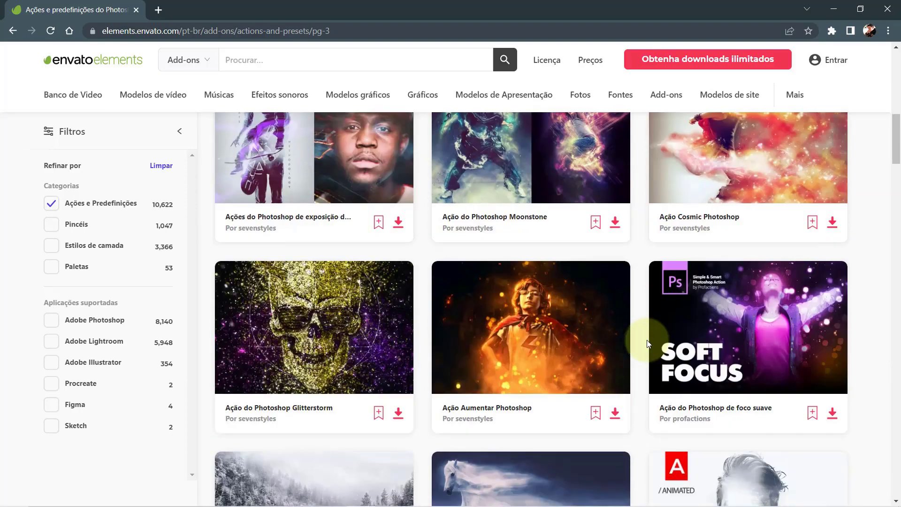
pyautogui.scroll(-3, 647, 339)
pyautogui.scroll(-2, 647, 340)
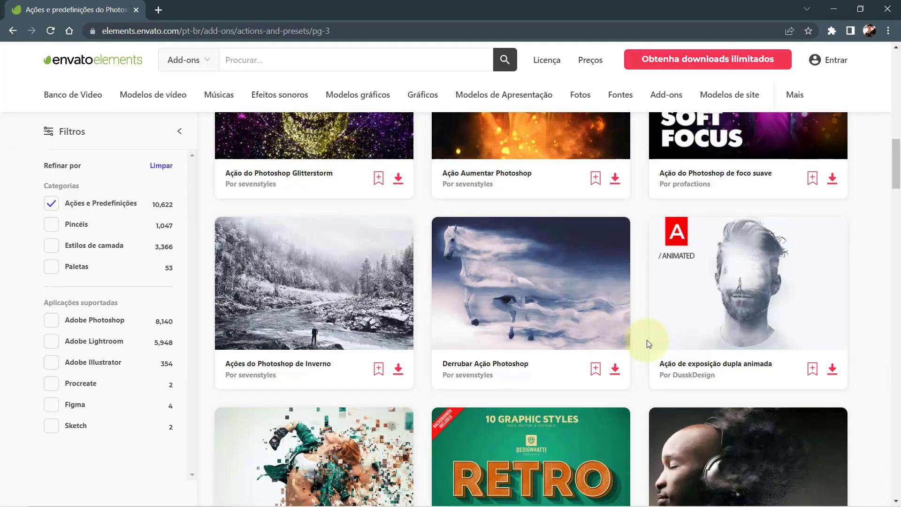
pyautogui.scroll(-5, 647, 340)
pyautogui.scroll(-2, 647, 340)
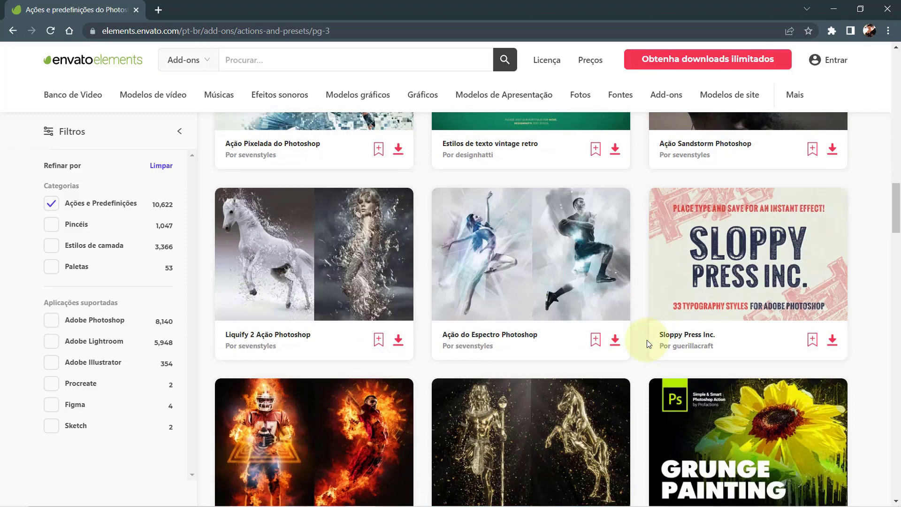
pyautogui.scroll(-3, 647, 340)
pyautogui.scroll(-3, 647, 340)
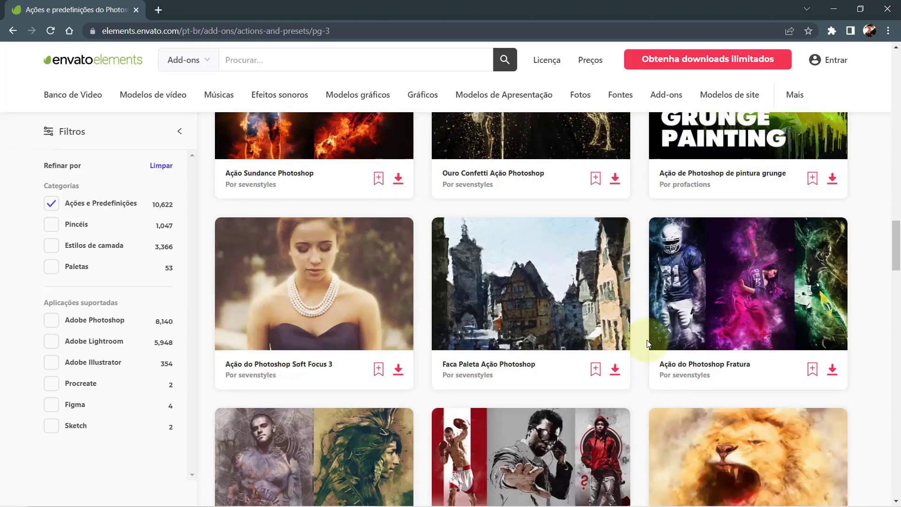
pyautogui.scroll(-3, 647, 343)
pyautogui.scroll(-1, 647, 343)
pyautogui.scroll(-3, 647, 341)
pyautogui.scroll(-1, 647, 341)
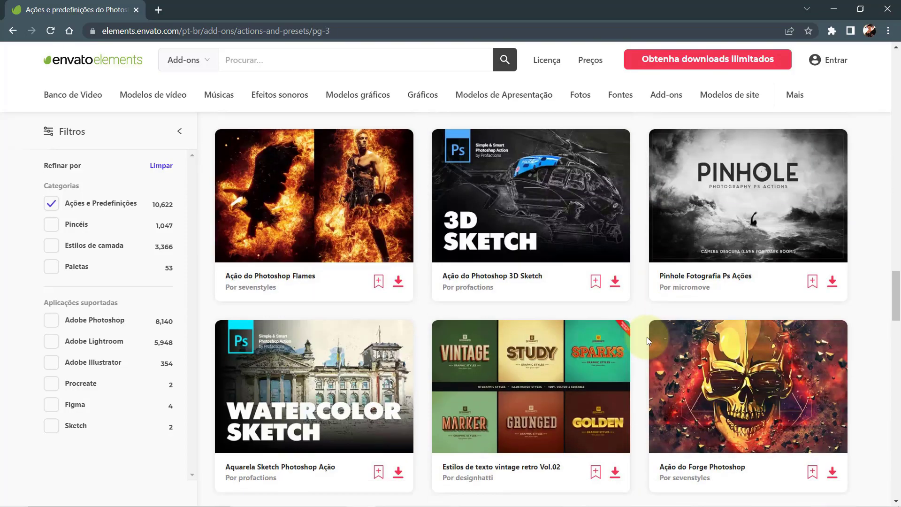
pyautogui.scroll(-2, 647, 340)
pyautogui.scroll(-3, 648, 341)
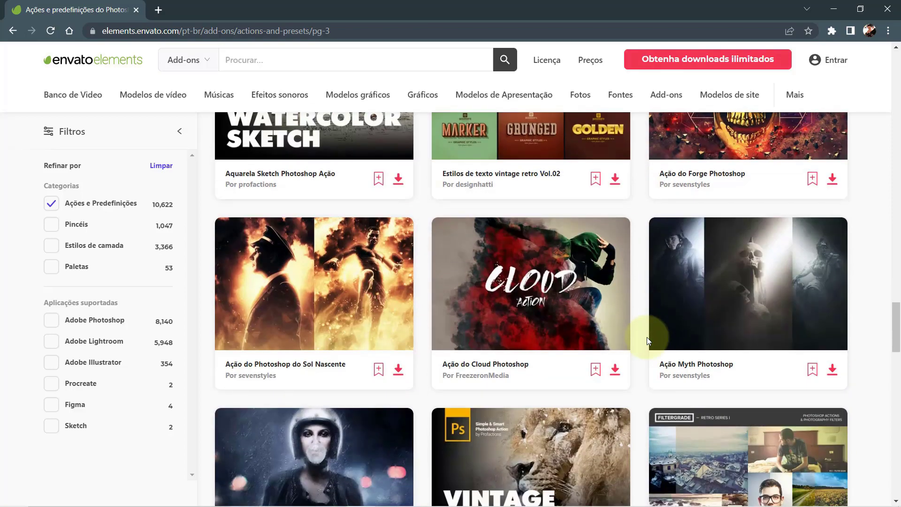
pyautogui.scroll(-4, 645, 340)
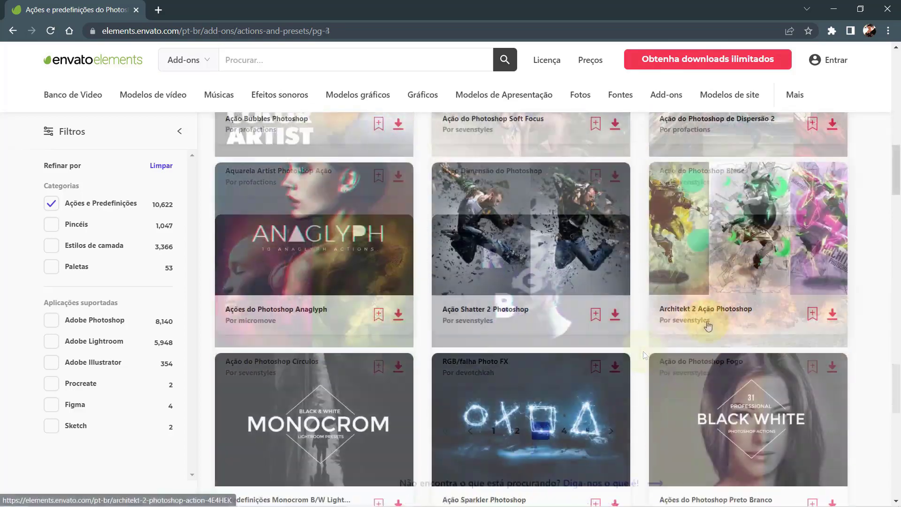
pyautogui.scroll(-4, 829, 291)
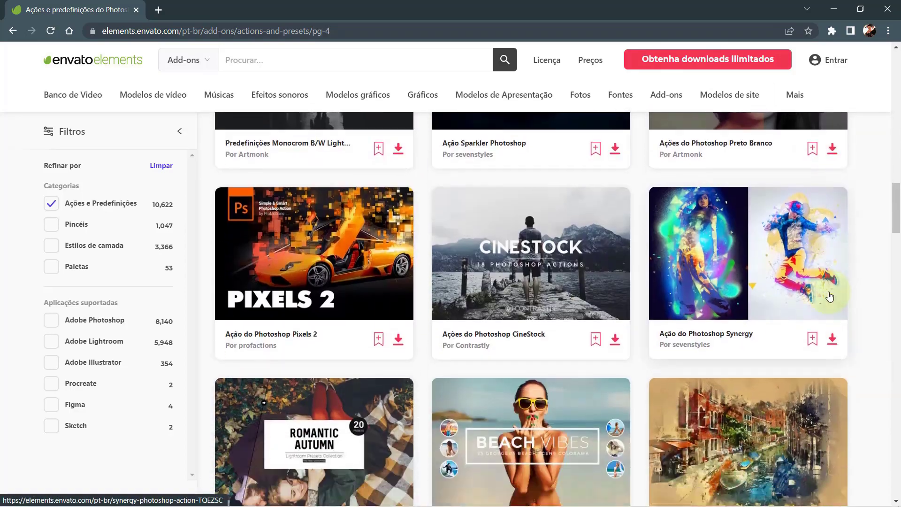
pyautogui.scroll(-3, 830, 295)
pyautogui.scroll(-5, 840, 289)
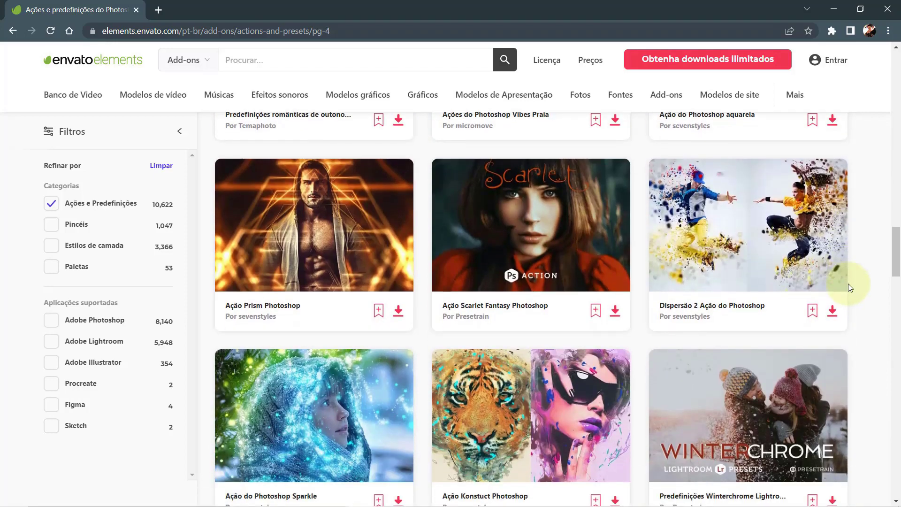
pyautogui.scroll(-3, 848, 284)
pyautogui.scroll(-2, 849, 284)
pyautogui.scroll(-2, 849, 285)
pyautogui.scroll(-2, 848, 286)
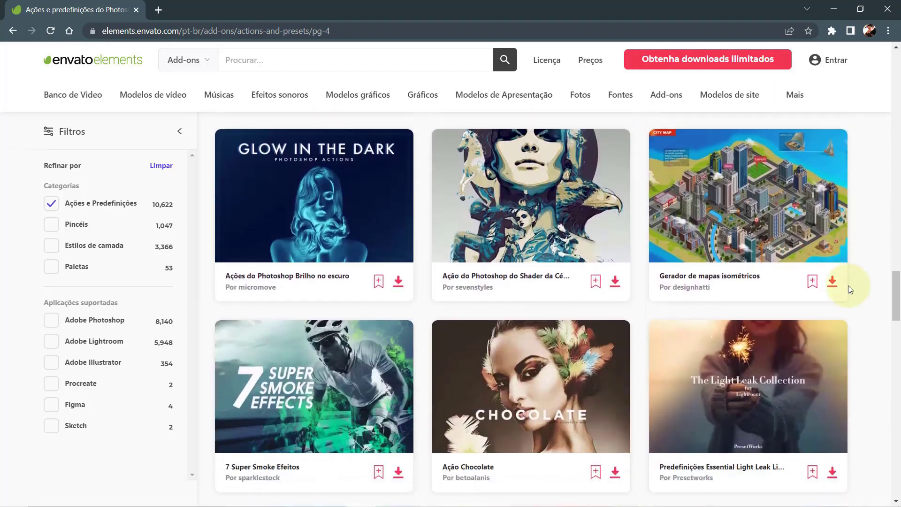
pyautogui.scroll(-2, 849, 286)
pyautogui.scroll(-2, 848, 285)
pyautogui.scroll(-2, 849, 285)
pyautogui.scroll(-2, 849, 285)
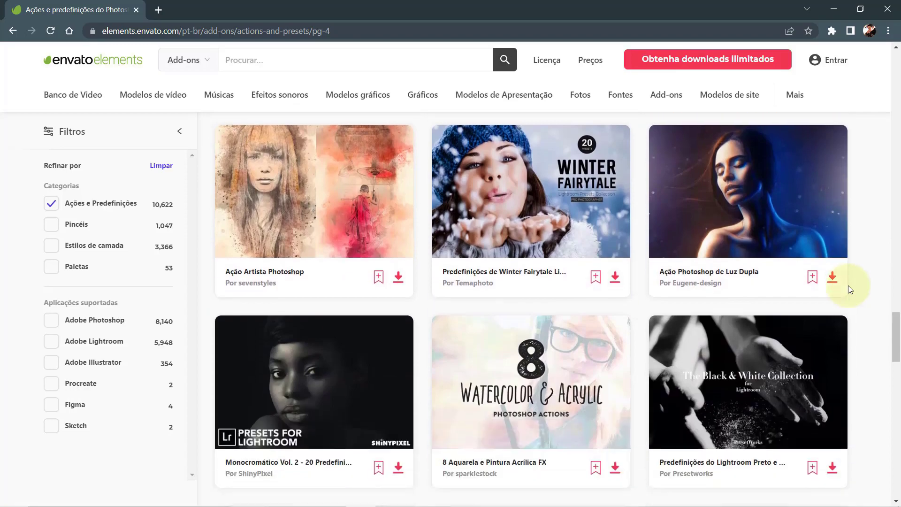
pyautogui.scroll(-2, 849, 285)
pyautogui.scroll(-2, 849, 285)
pyautogui.scroll(-3, 849, 286)
pyautogui.scroll(-2, 849, 286)
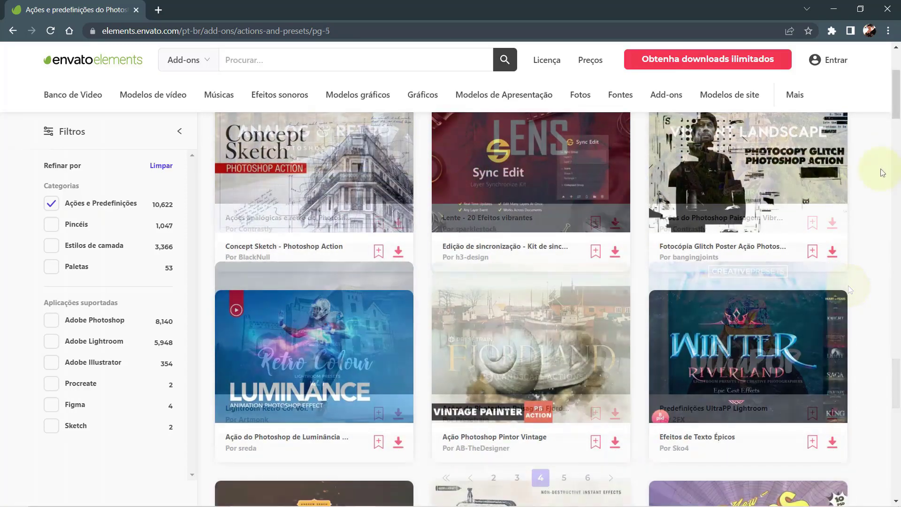
pyautogui.scroll(-2, 881, 173)
pyautogui.scroll(-2, 882, 173)
pyautogui.scroll(-2, 882, 173)
pyautogui.scroll(-2, 881, 173)
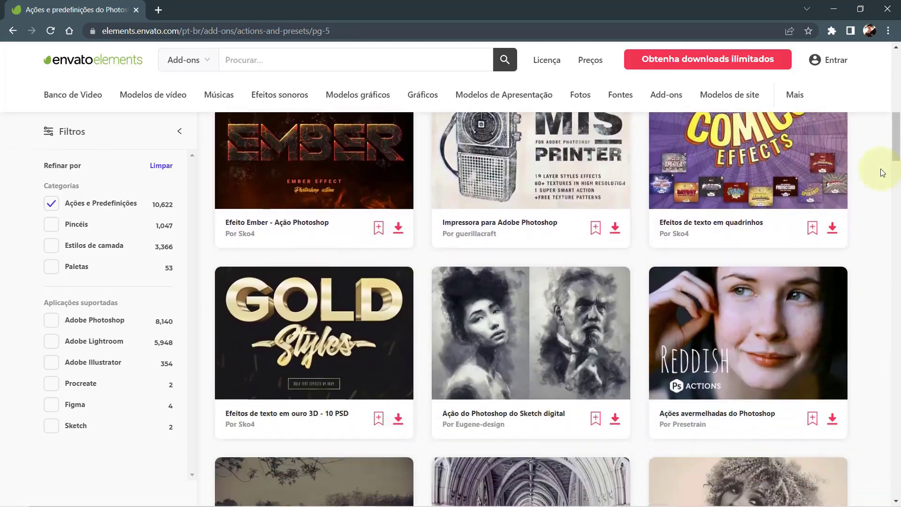
pyautogui.scroll(-1, 882, 173)
pyautogui.scroll(-3, 881, 173)
pyautogui.scroll(-2, 881, 172)
pyautogui.scroll(-2, 882, 173)
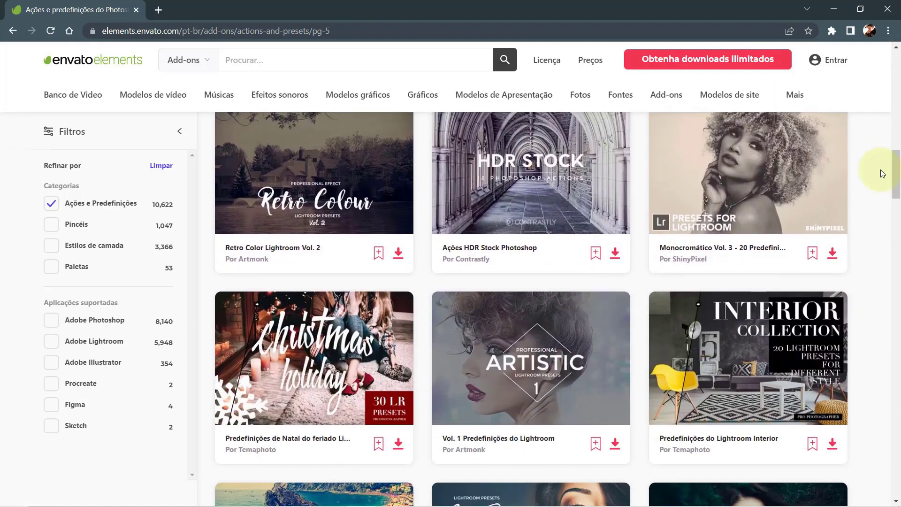
pyautogui.scroll(-2, 881, 172)
pyautogui.scroll(-2, 882, 173)
pyautogui.scroll(-1, 882, 173)
pyautogui.scroll(-1, 882, 173)
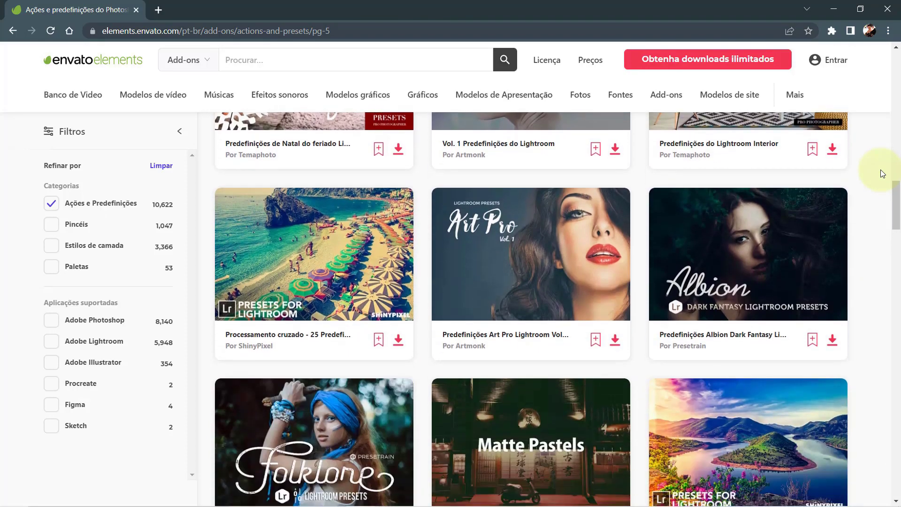
pyautogui.scroll(-3, 881, 172)
pyautogui.scroll(-1, 897, 206)
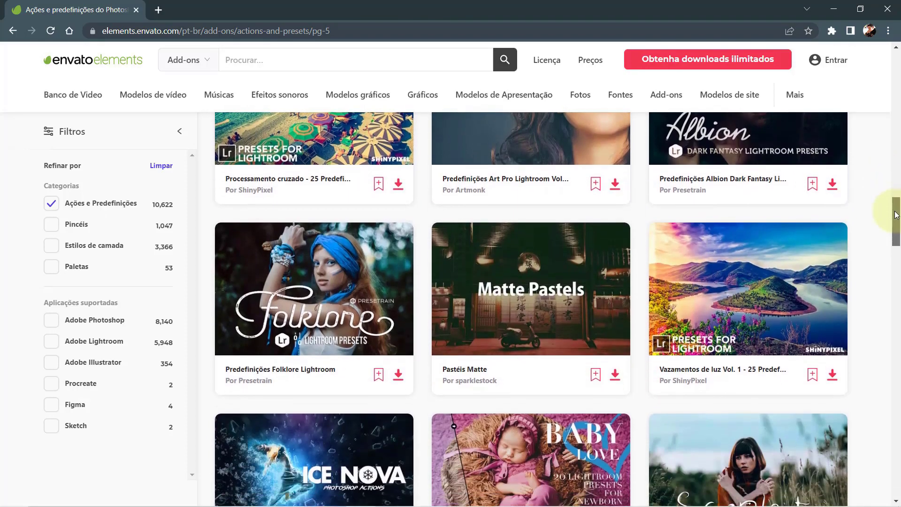
pyautogui.moveTo(897, 215)
pyautogui.mouseDown()
pyautogui.moveTo(889, 242)
pyautogui.moveTo(899, 356)
pyautogui.moveTo(898, 87)
pyautogui.moveTo(899, 362)
pyautogui.moveTo(899, 96)
pyautogui.moveTo(899, 195)
pyautogui.mouseUp()
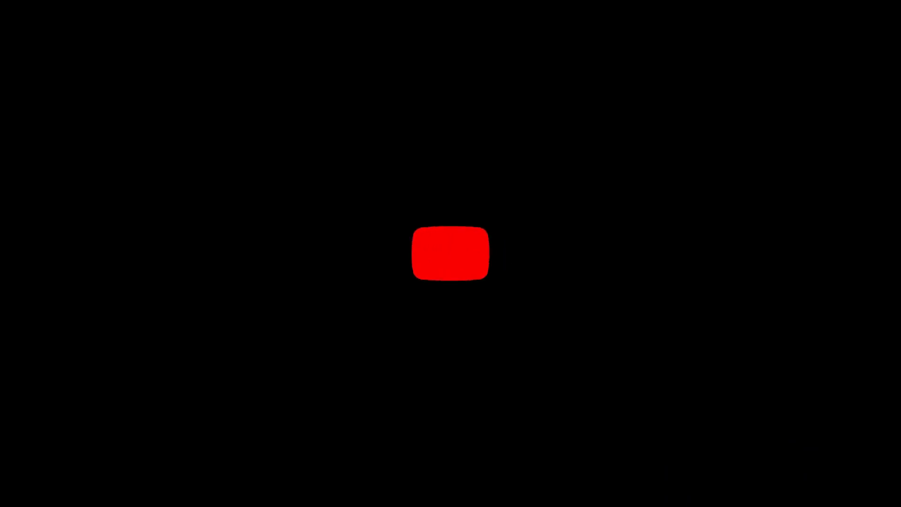